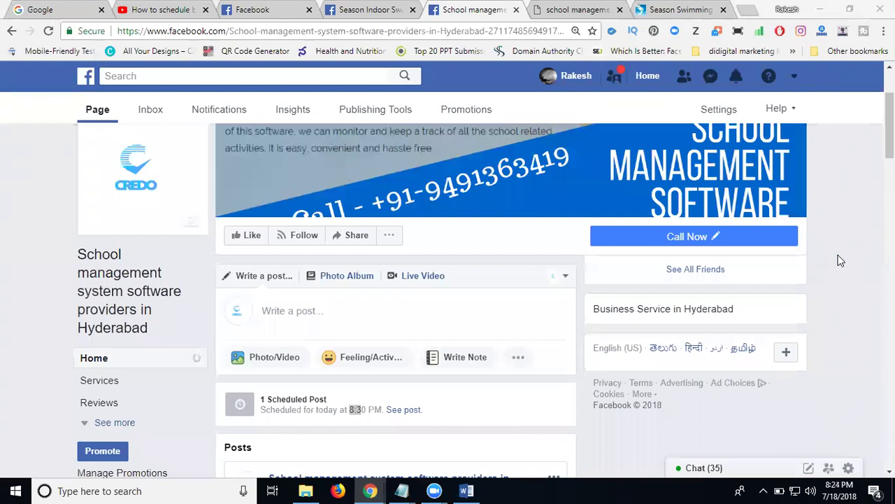
Start a new post on the School management system page and open its backdate settings
scroll(839, 259, "down", 2)
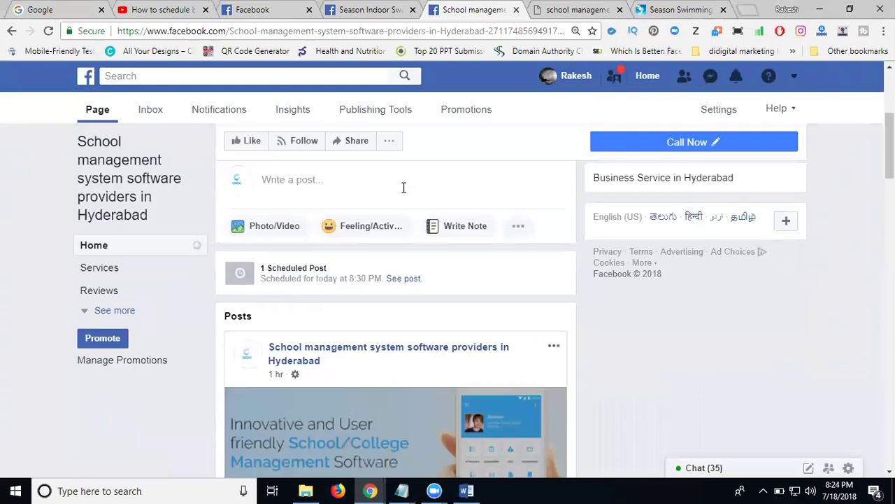
left_click(404, 188)
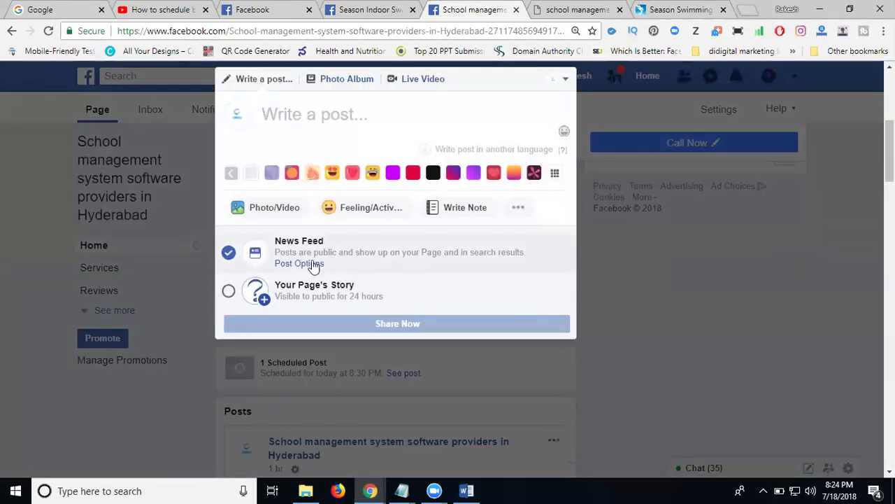
left_click(303, 264)
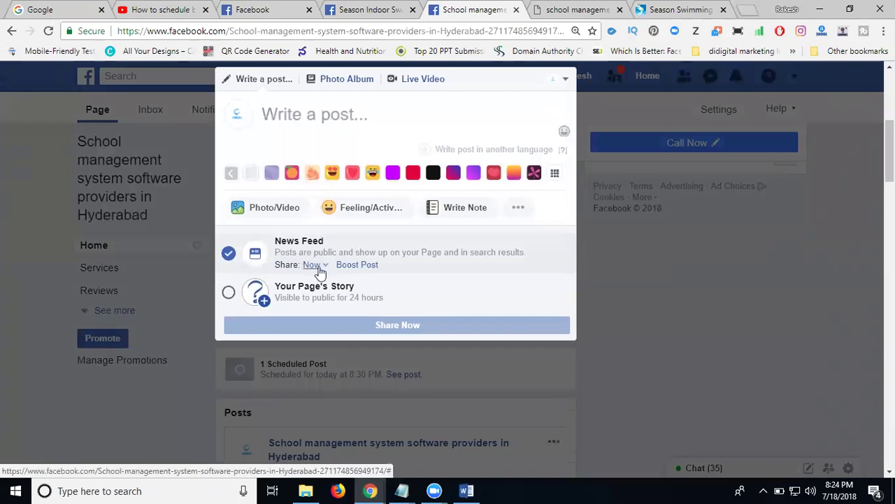
left_click(319, 268)
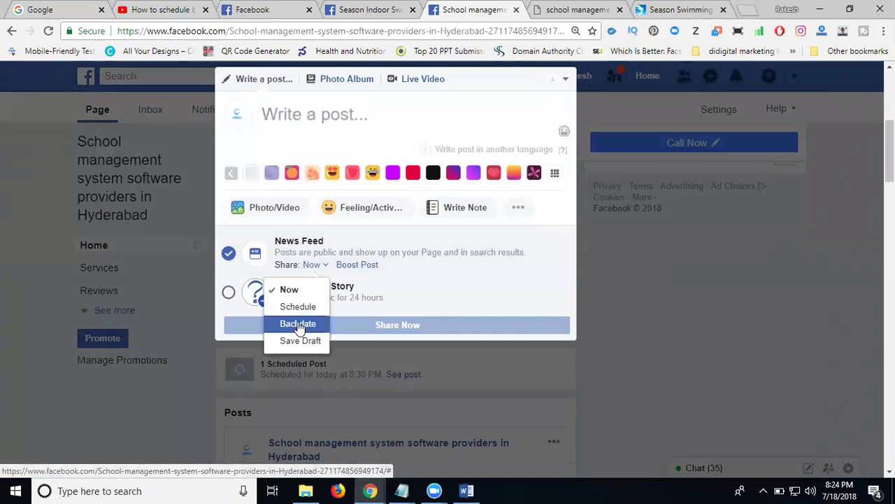
left_click(298, 324)
Set the post's backdate to July 18, 2018
left_click(373, 233)
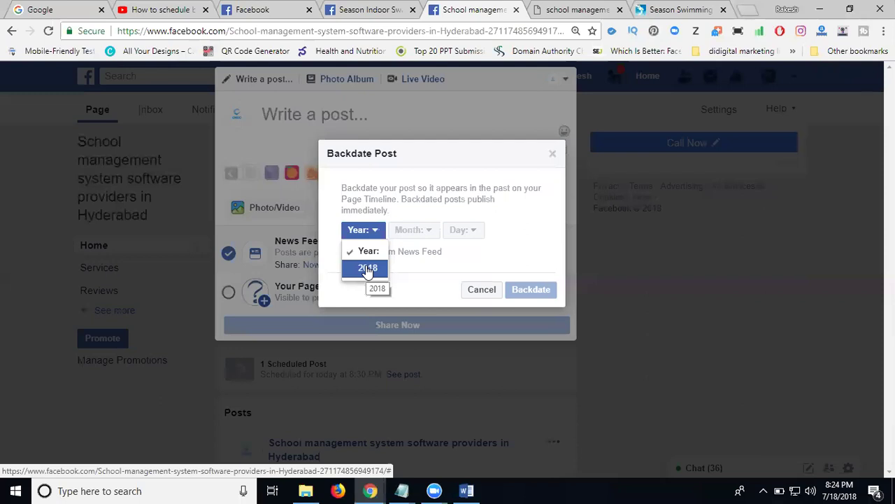
left_click(368, 269)
left_click(410, 231)
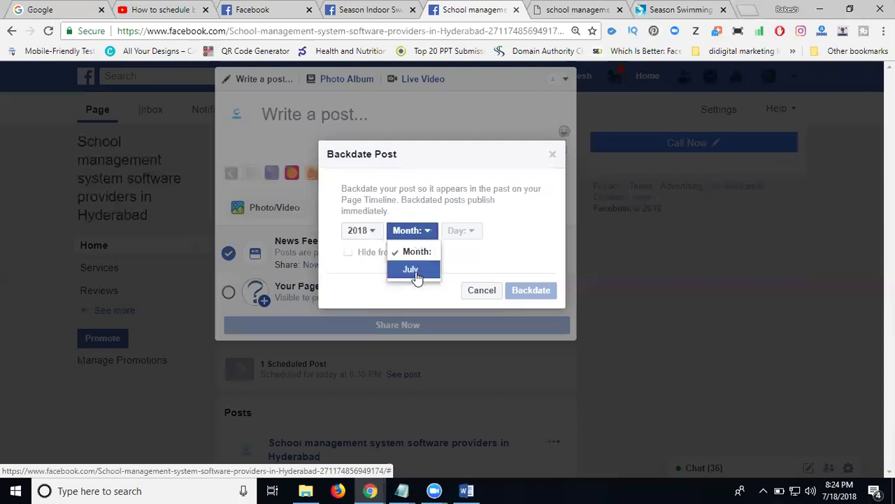
left_click(417, 273)
left_click(451, 231)
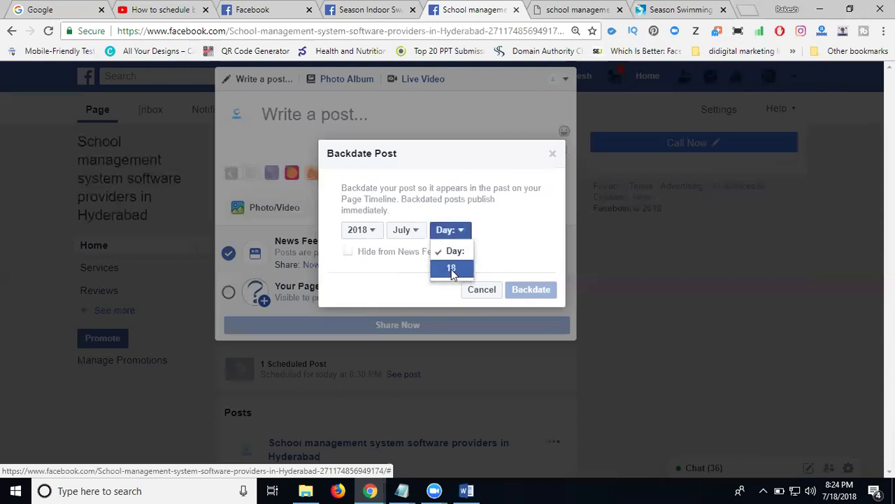
left_click(451, 271)
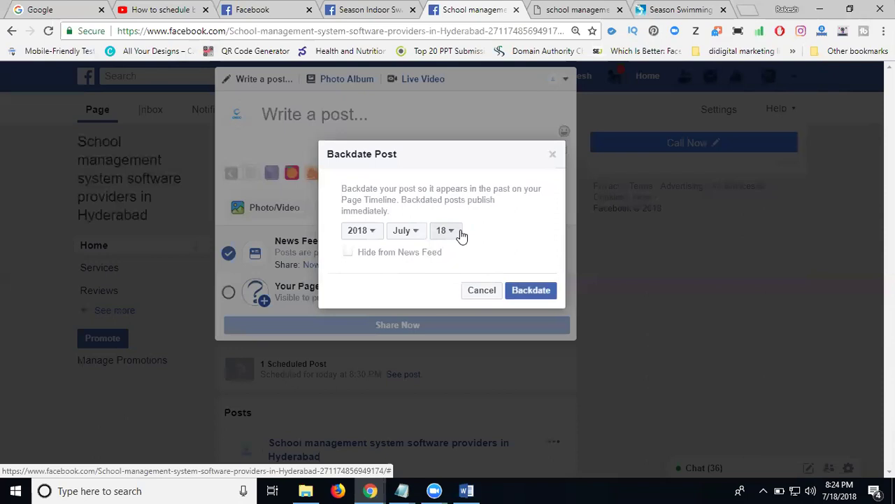
Switch to the Season Indoor Swimming Pool page and start a new post there
left_click(370, 7)
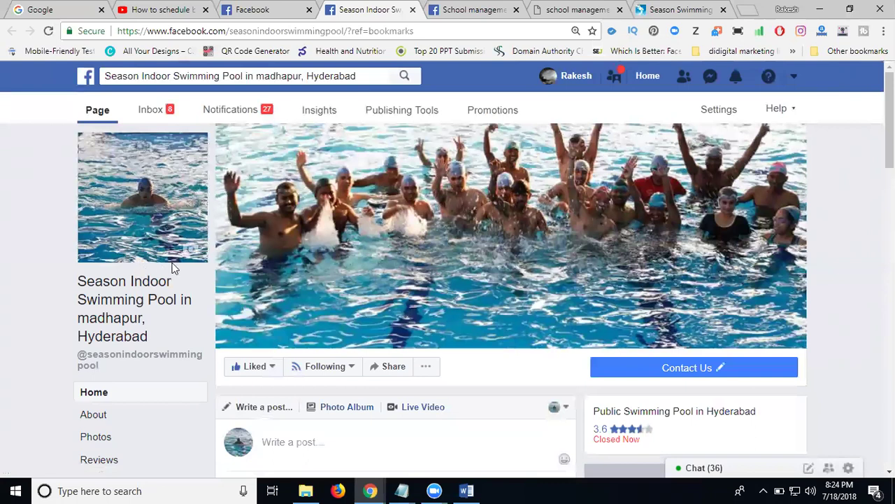
scroll(213, 241, "down", 1)
scroll(214, 247, "down", 3)
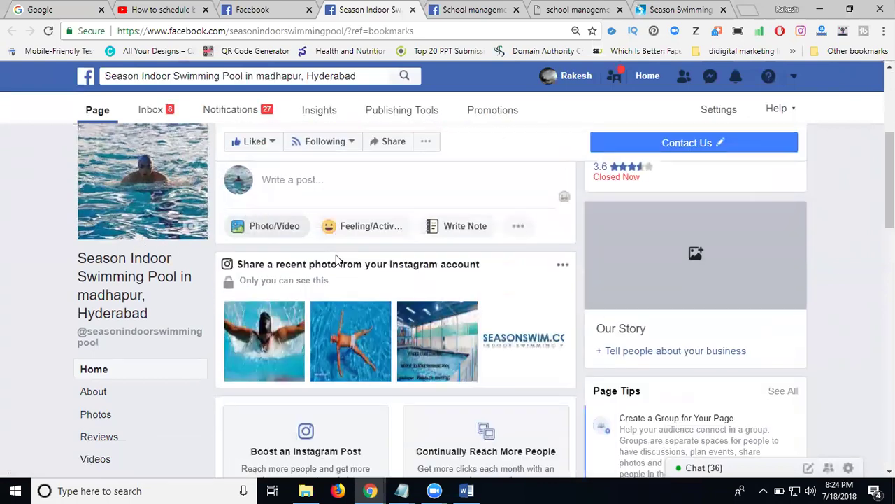
left_click(373, 179)
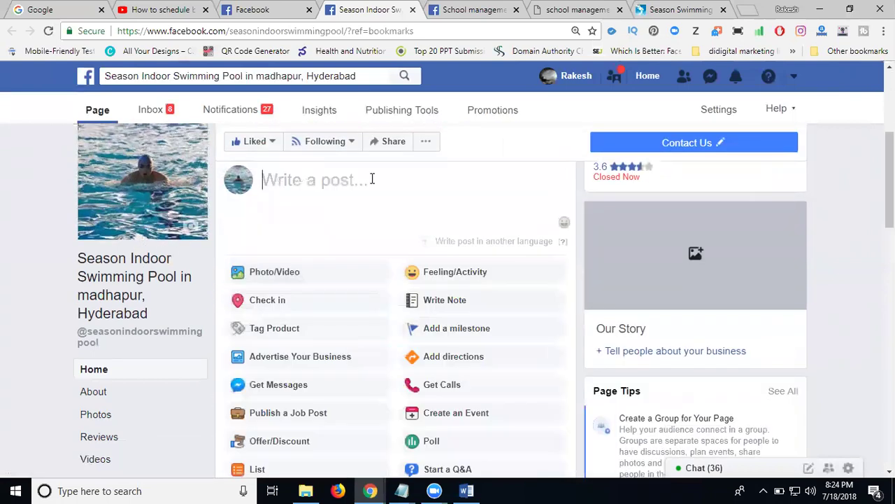
scroll(372, 179, "down", 2)
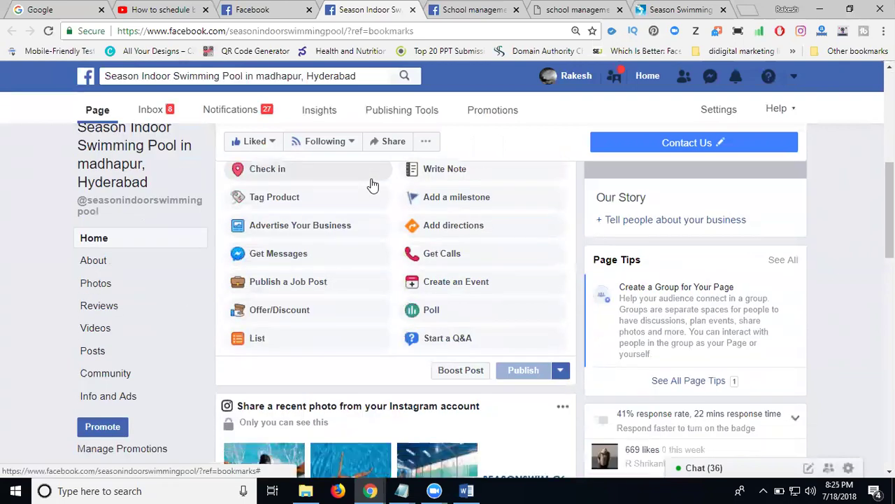
scroll(372, 184, "down", 2)
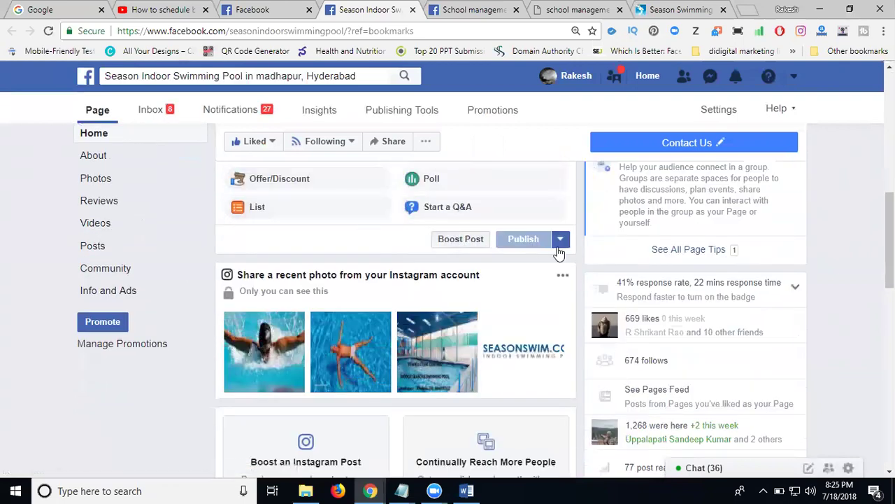
Try backdating the swimming pool post to October 20, 2012, and cancel the backdate dialog
left_click(560, 240)
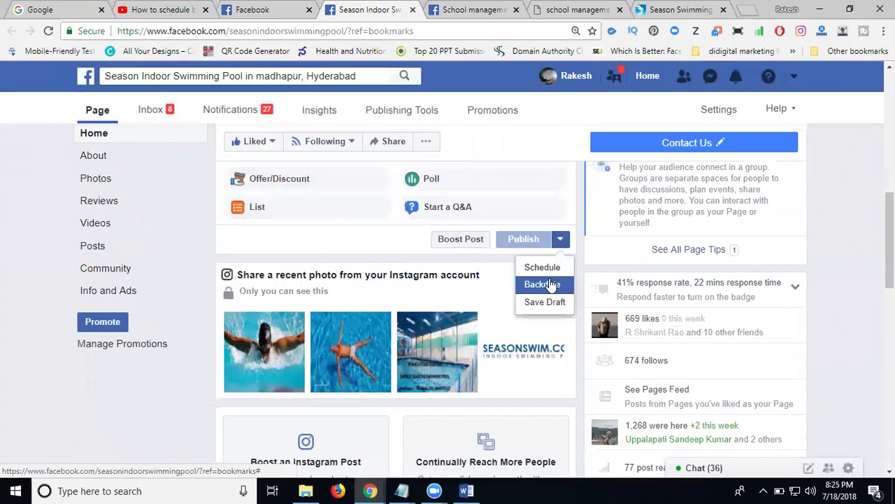
left_click(551, 284)
left_click(361, 231)
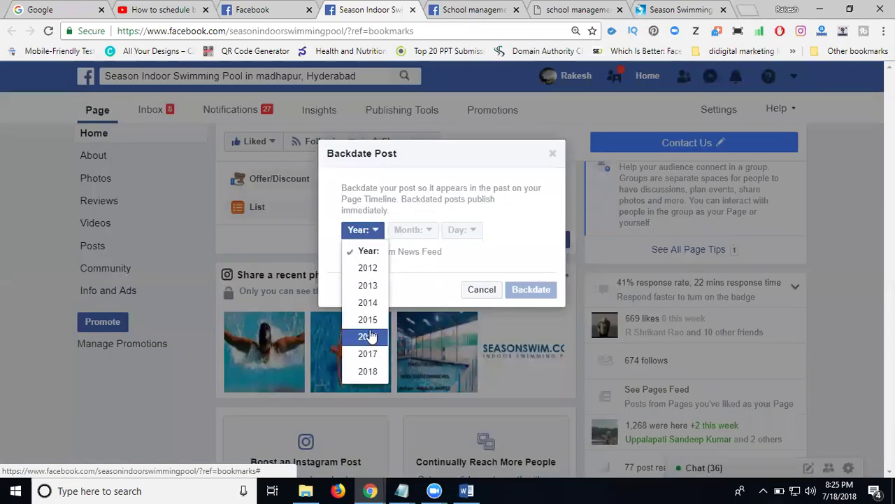
left_click(367, 271)
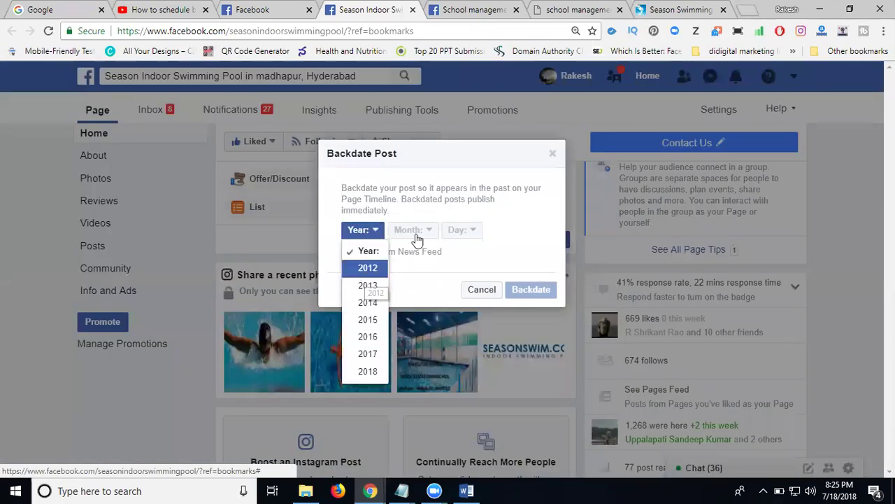
left_click(415, 233)
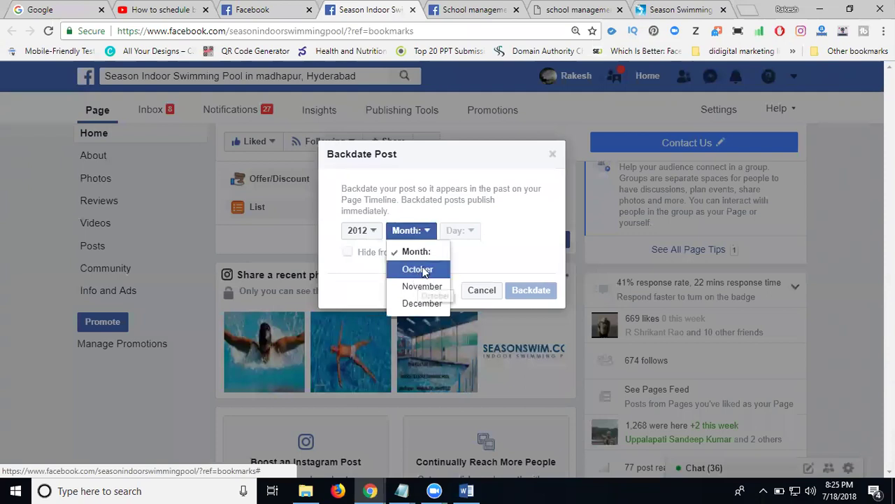
left_click(419, 269)
left_click(462, 233)
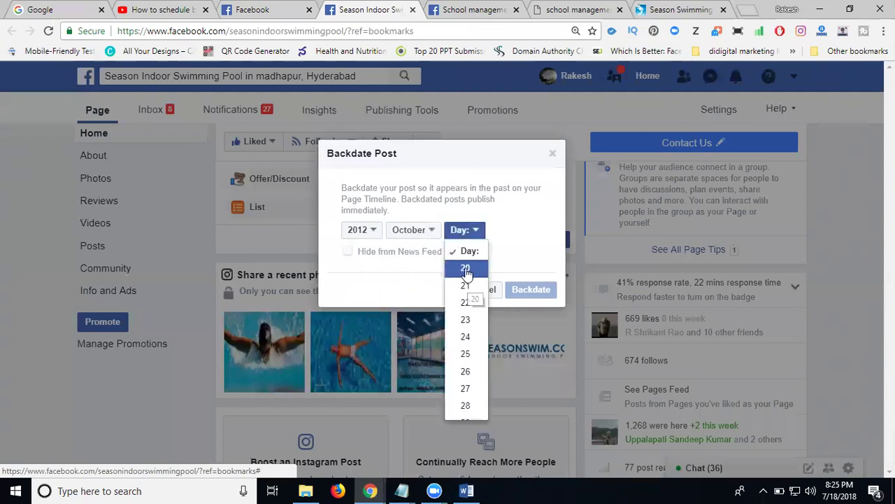
left_click(467, 273)
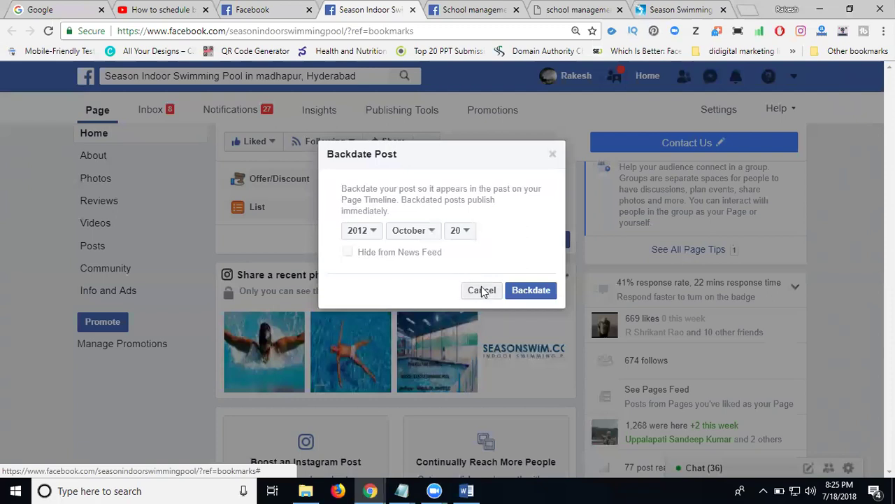
left_click(481, 290)
Examine the publication dates of the existing posts on the swimming pool page's timeline
scroll(553, 225, "down", 5)
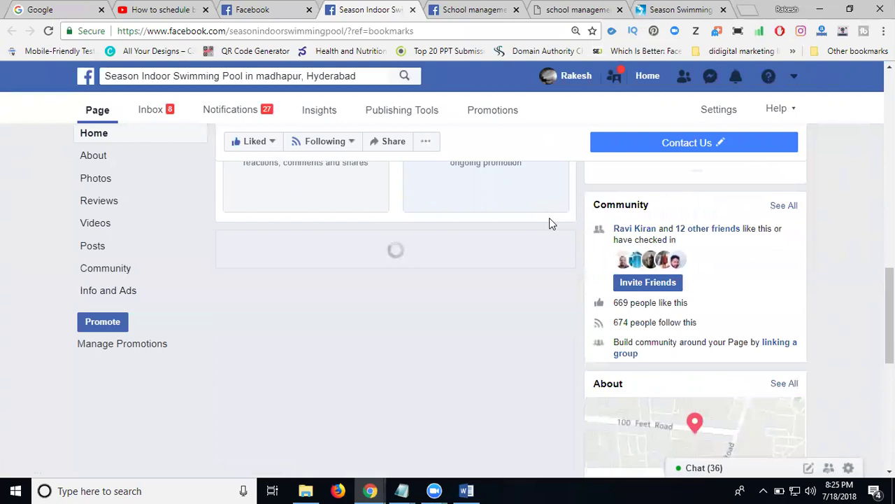
scroll(549, 220, "down", 8)
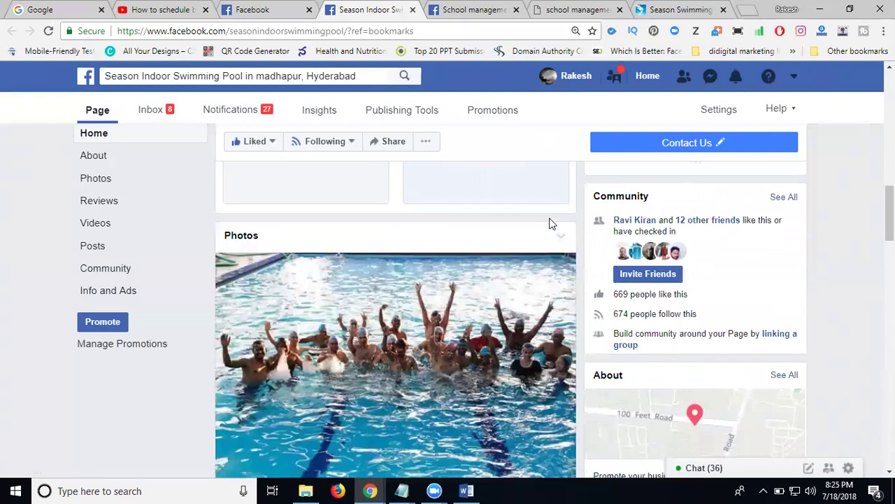
scroll(550, 223, "down", 9)
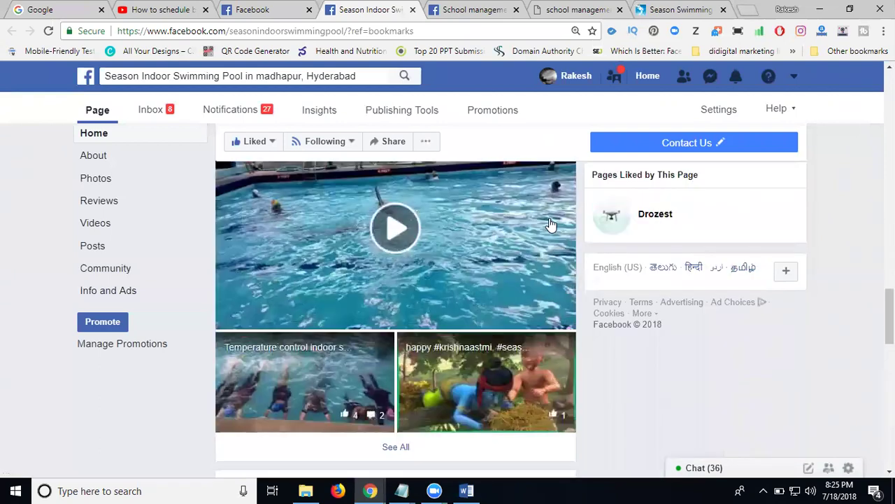
scroll(550, 224, "down", 2)
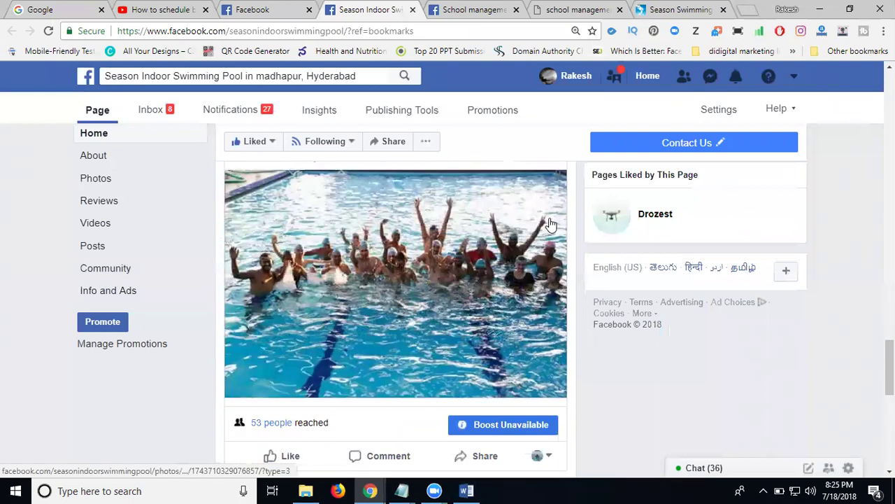
scroll(429, 260, "up", 3)
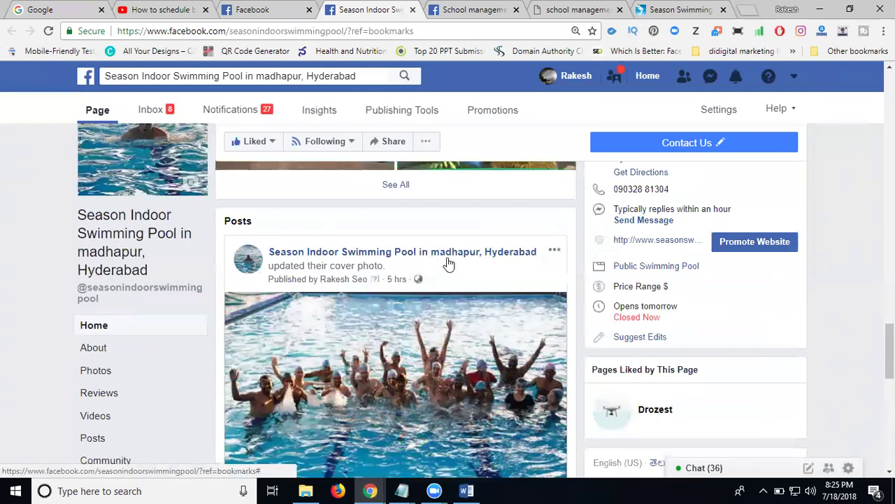
scroll(448, 261, "down", 7)
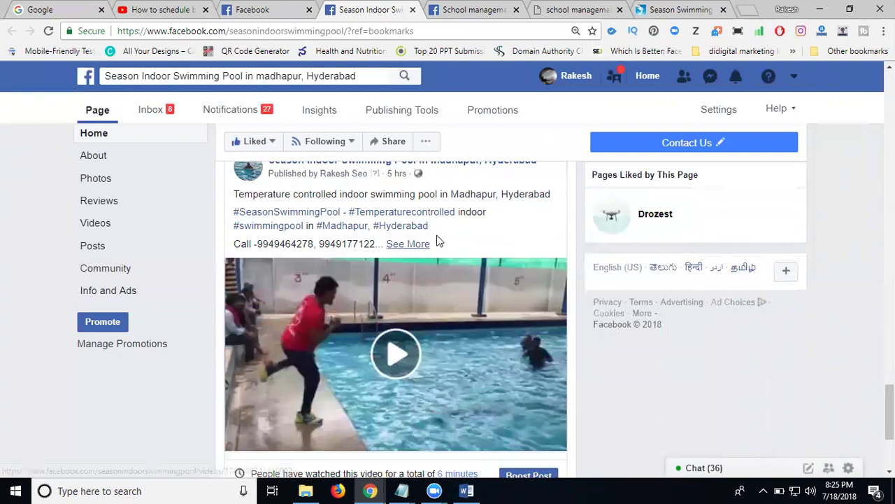
scroll(437, 238, "down", 3)
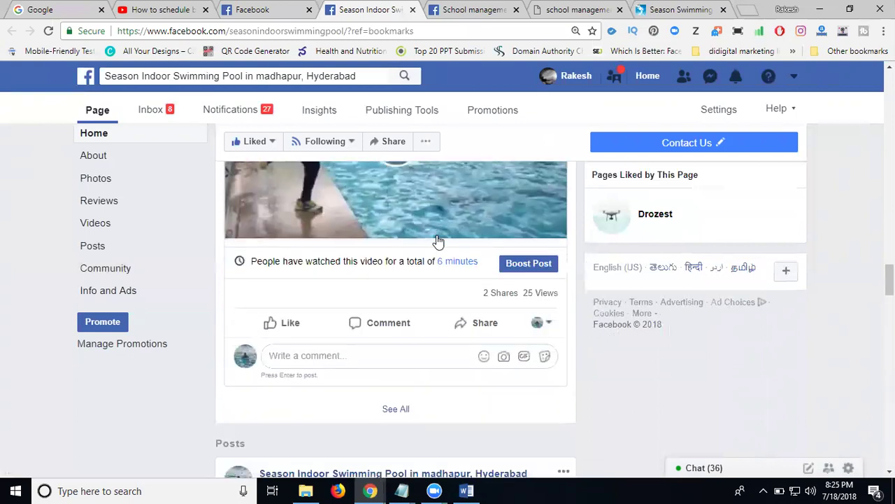
scroll(438, 242, "down", 3)
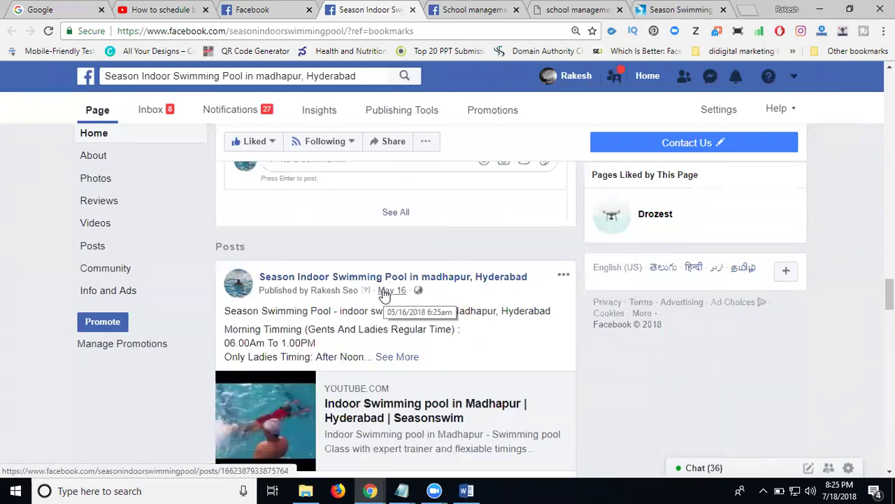
scroll(384, 295, "down", 2)
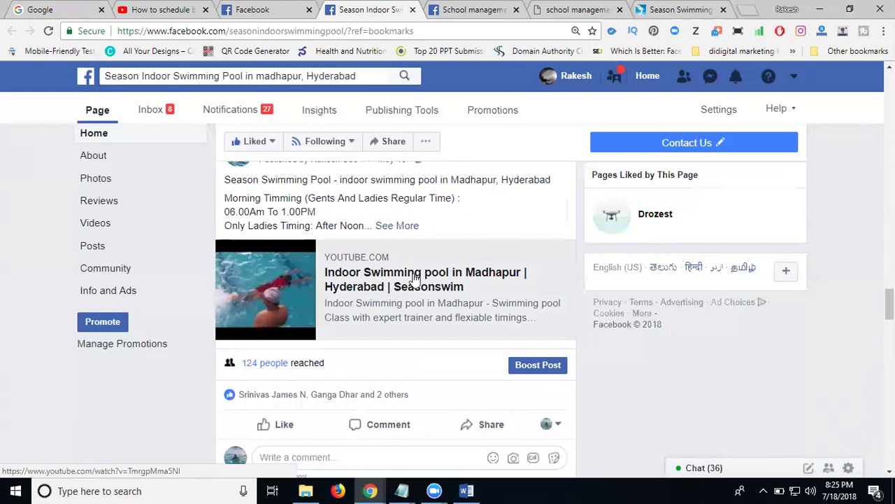
scroll(415, 277, "down", 4)
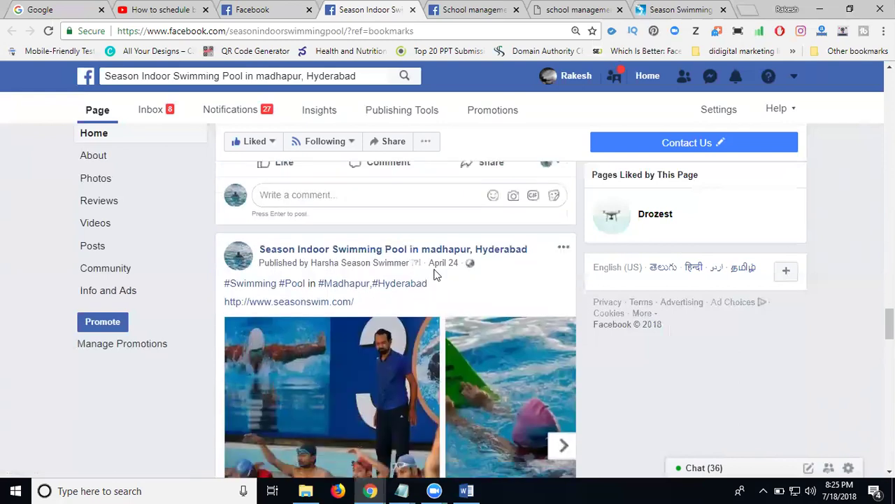
scroll(390, 293, "up", 7)
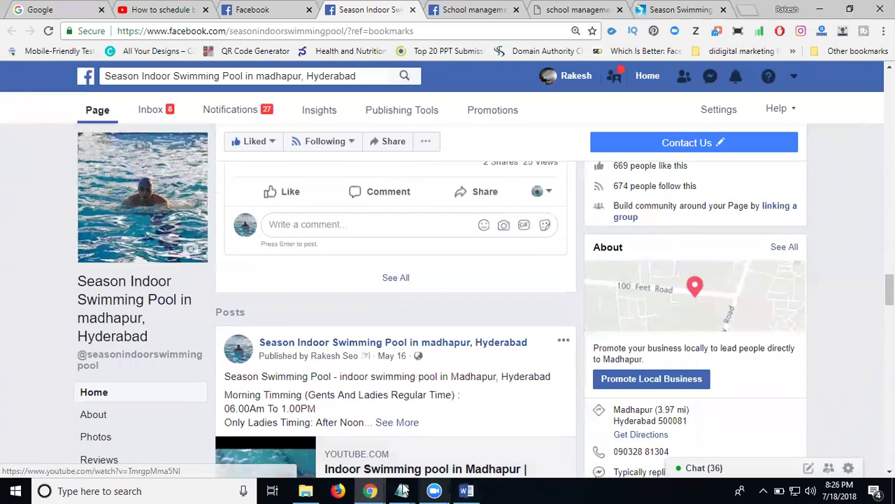
Switch to the smo content file in Notepad, copy its entire text and minimize the file
mouse_move(403, 490)
left_click(516, 444)
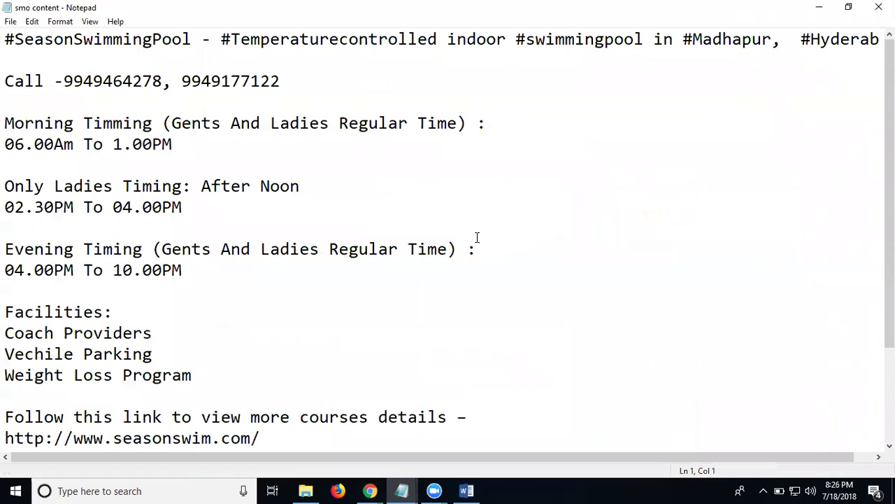
key("ctrl+a")
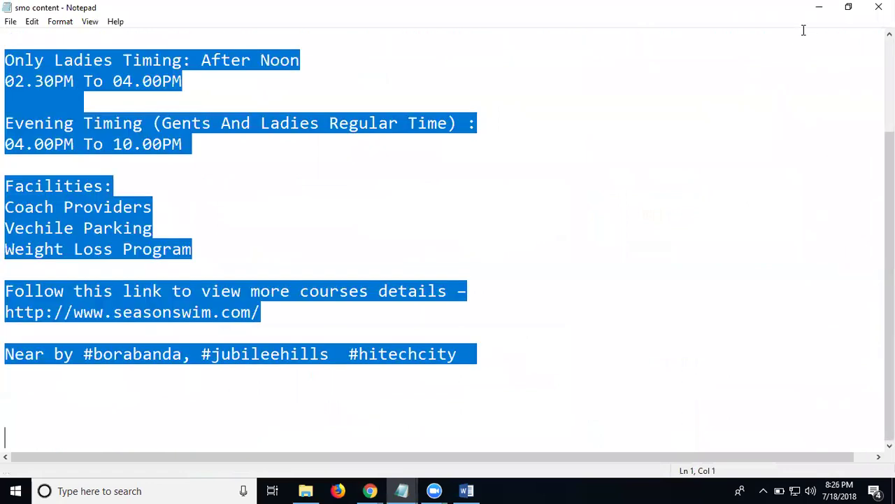
left_click(820, 9)
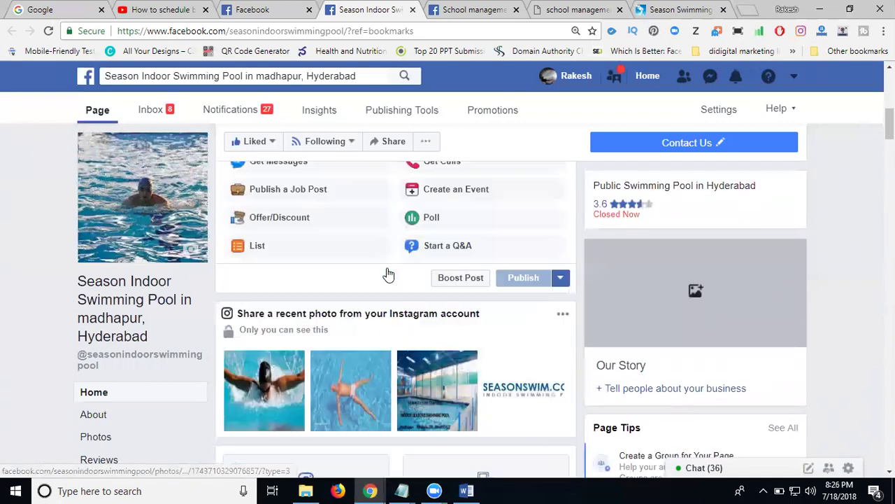
Attach image 2x from the images folder of season swim project 08-10-2015 and paste the copied text as the post's caption
scroll(336, 266, "down", 3)
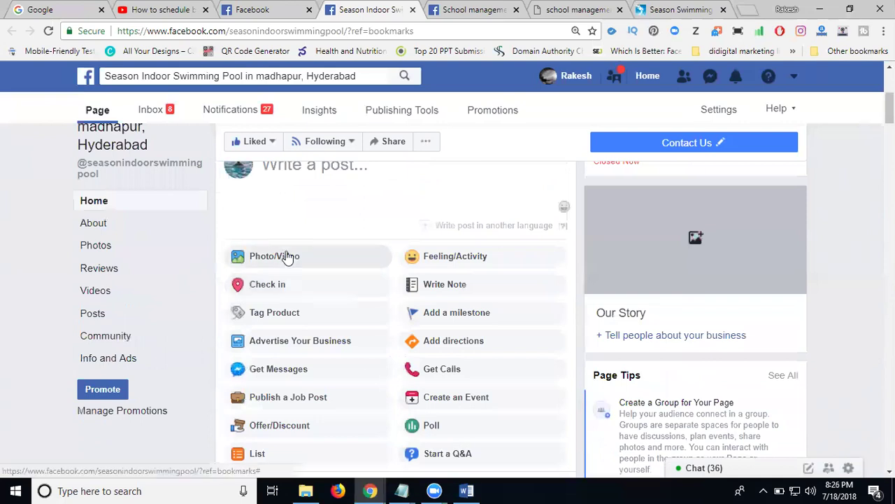
left_click(288, 257)
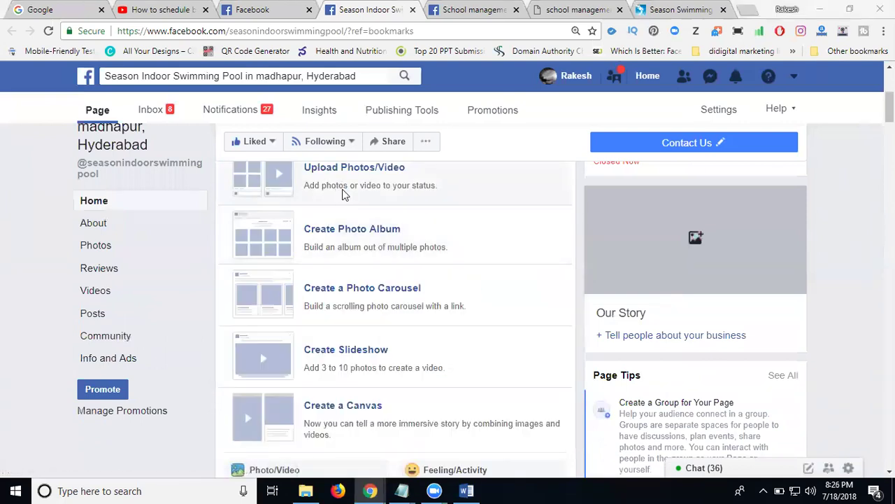
left_click(343, 195)
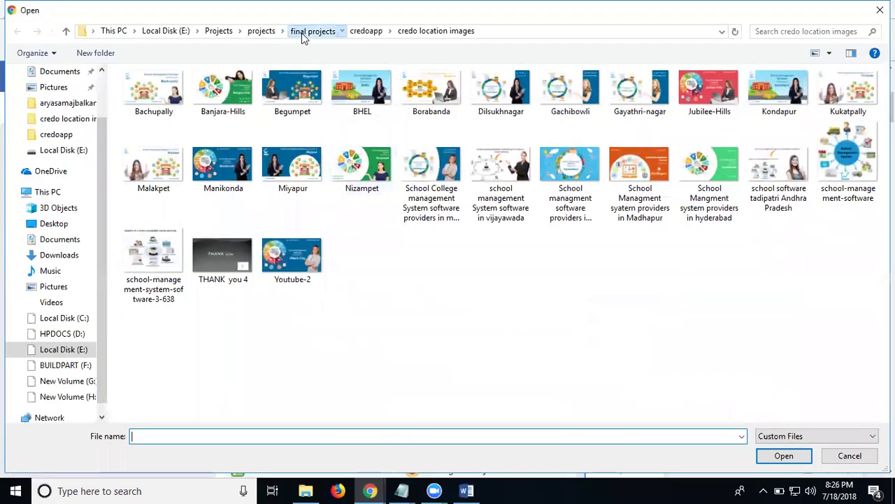
left_click(302, 33)
left_click(192, 219)
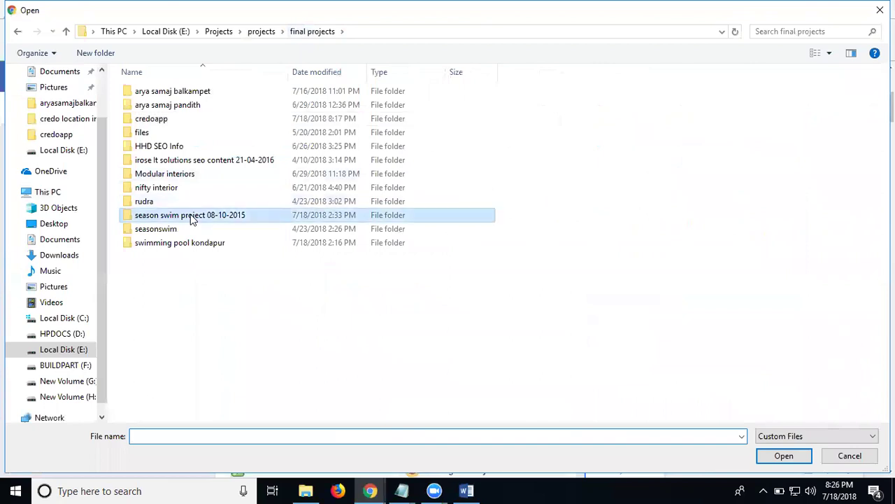
double_click(193, 219)
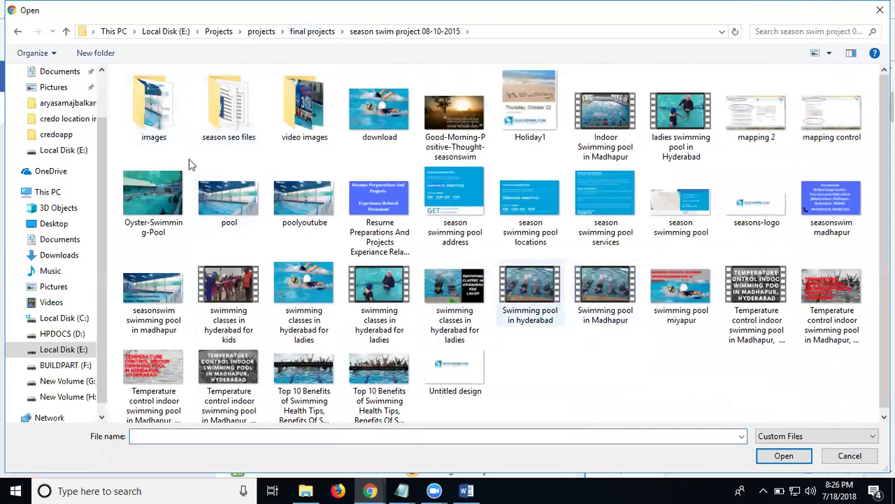
double_click(169, 131)
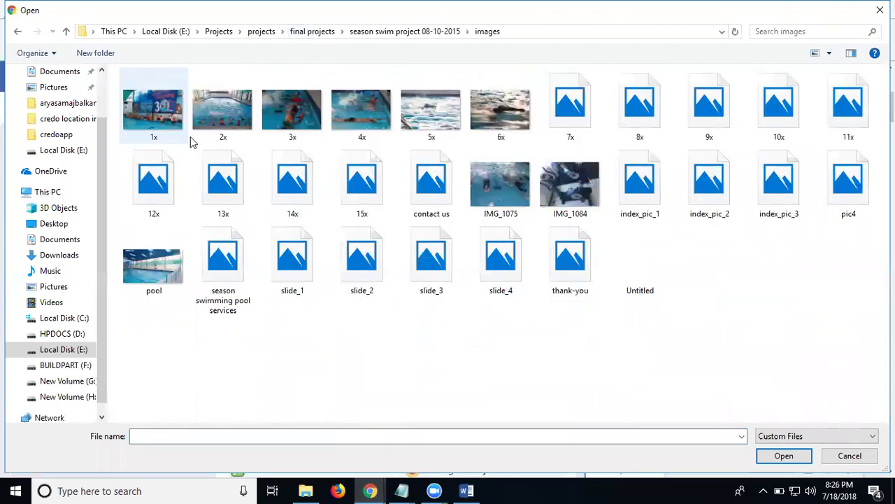
double_click(224, 120)
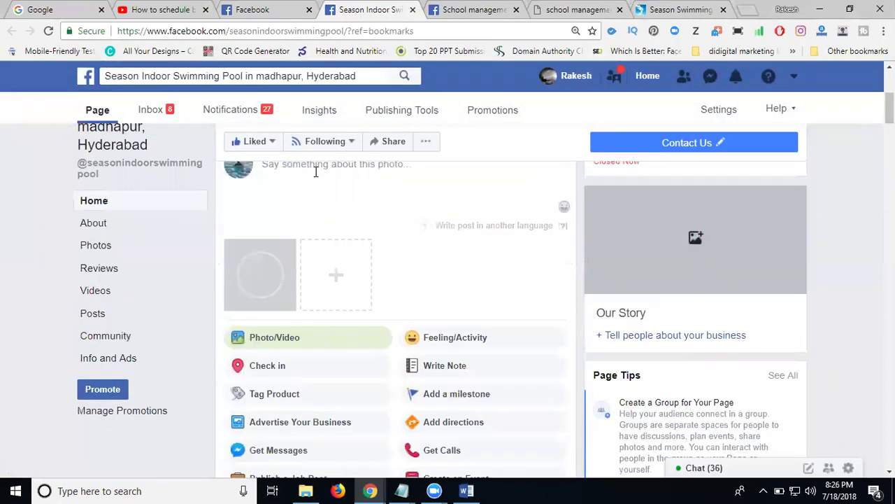
key("ctrl+v")
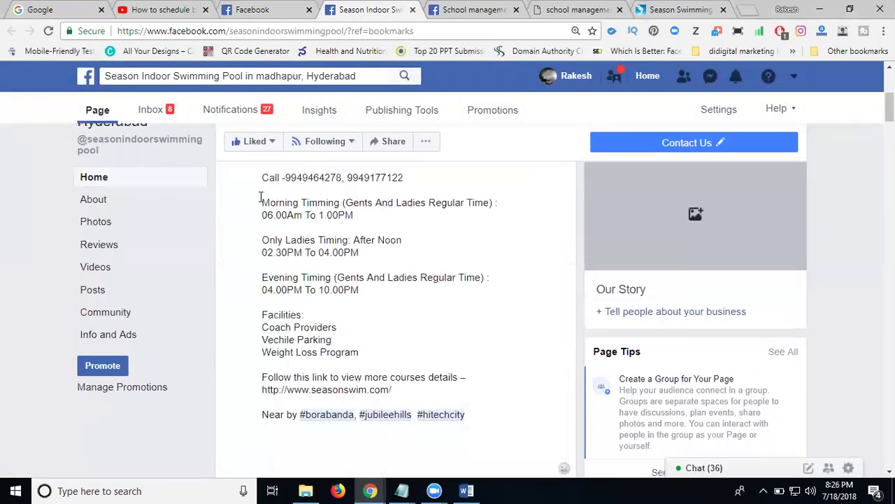
Backdate the swimming pool post to July 14, 2018 and publish it
scroll(260, 197, "down", 4)
scroll(260, 197, "down", 6)
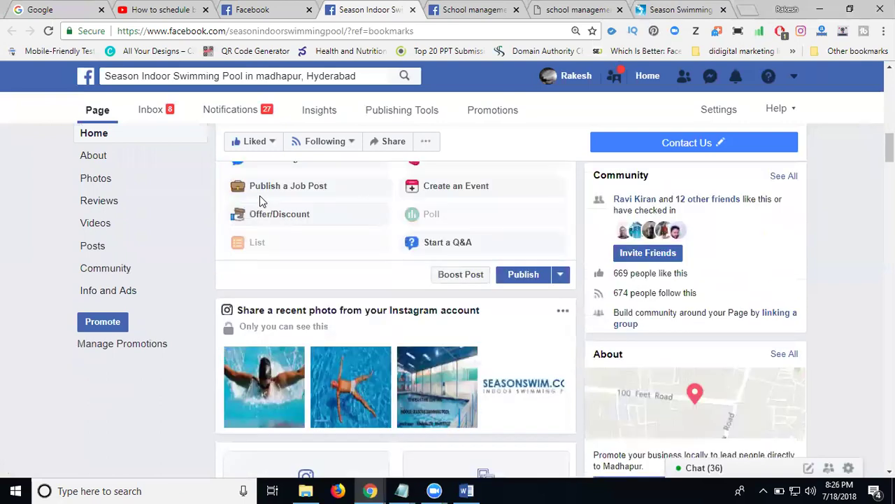
left_click(568, 202)
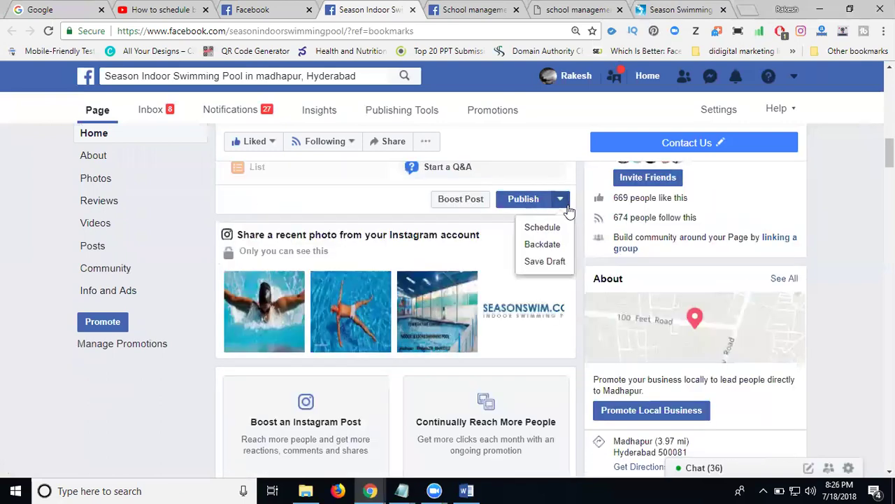
left_click(544, 246)
left_click(371, 231)
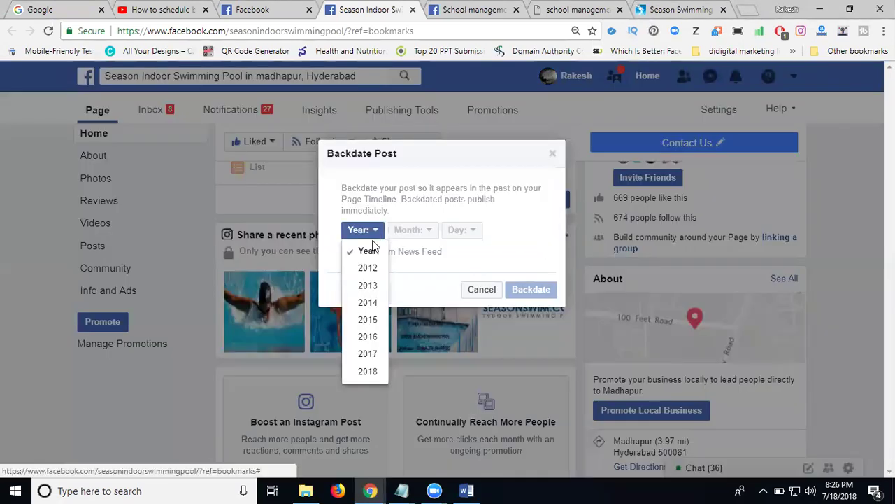
left_click(367, 371)
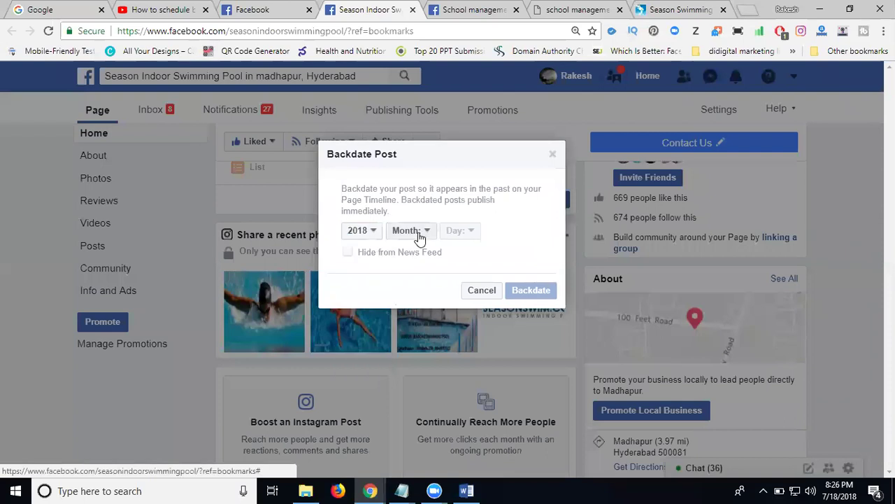
left_click(415, 232)
left_click(410, 371)
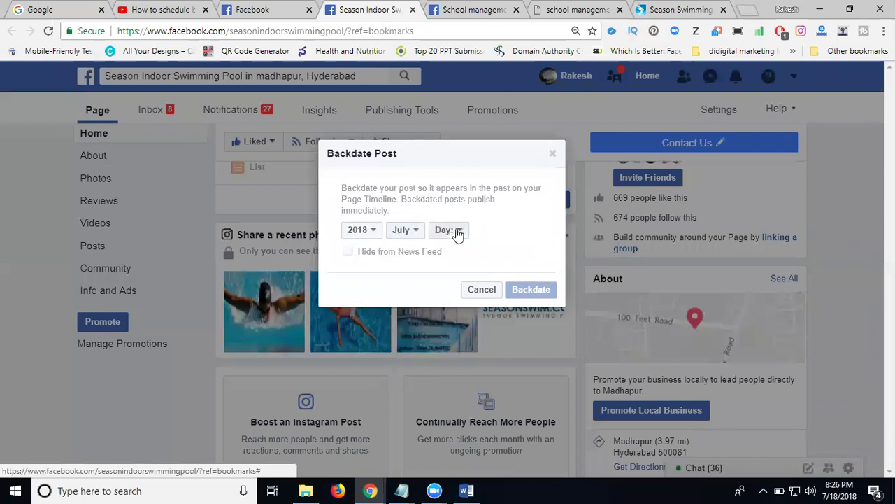
left_click(457, 231)
scroll(452, 320, "down", 3)
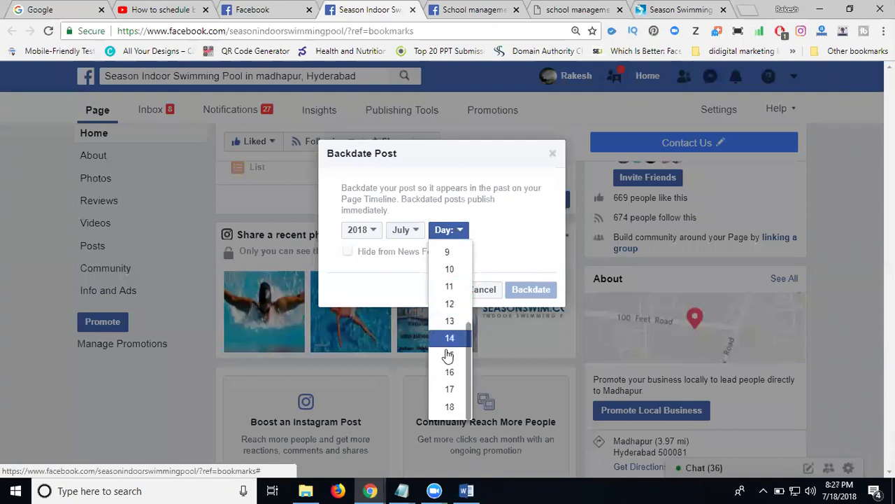
left_click(449, 339)
left_click(541, 293)
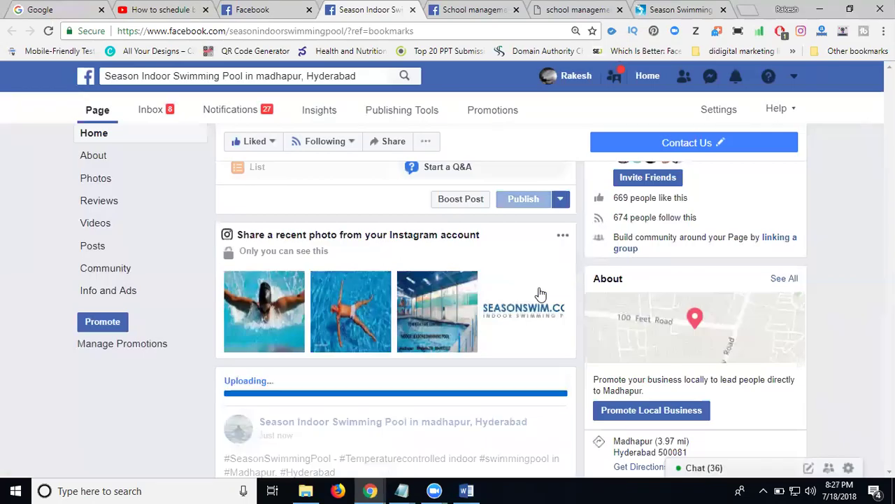
Examine the publication date of the newly backdated post and its place in the page's timeline
scroll(541, 294, "down", 3)
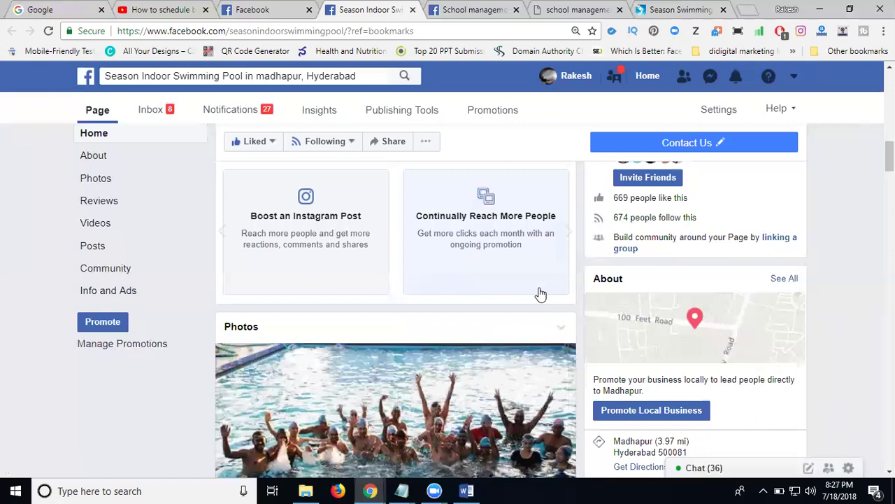
scroll(539, 292, "down", 3)
scroll(526, 260, "up", 6)
scroll(528, 262, "down", 1)
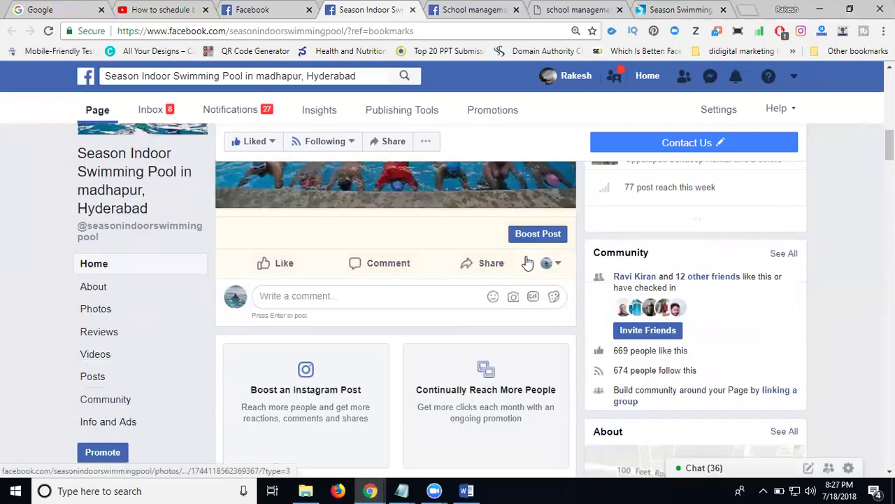
scroll(528, 263, "up", 6)
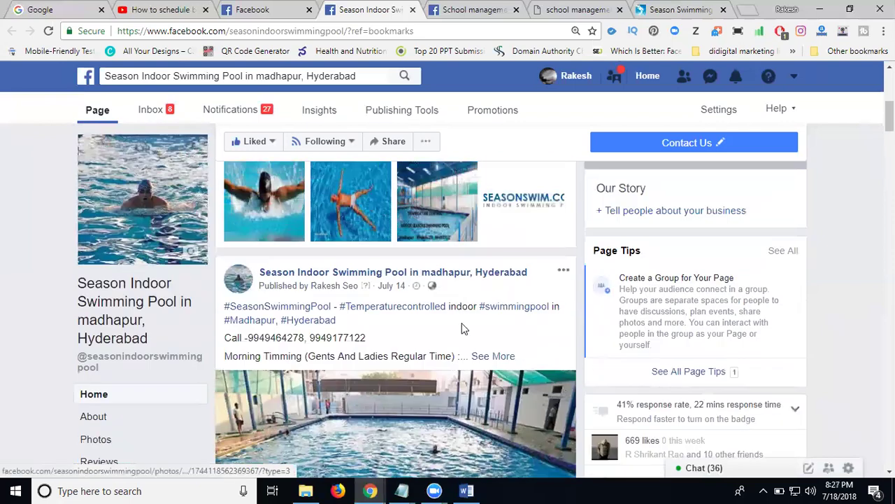
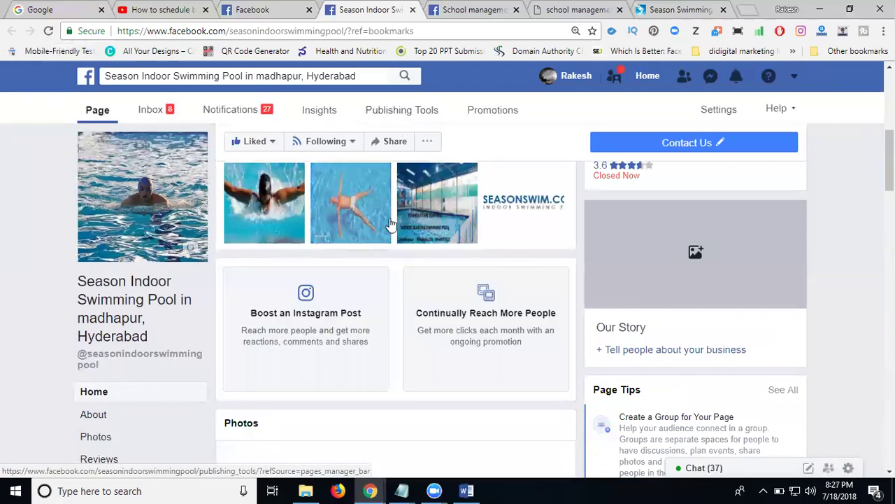
scroll(390, 219, "down", 4)
scroll(390, 220, "down", 14)
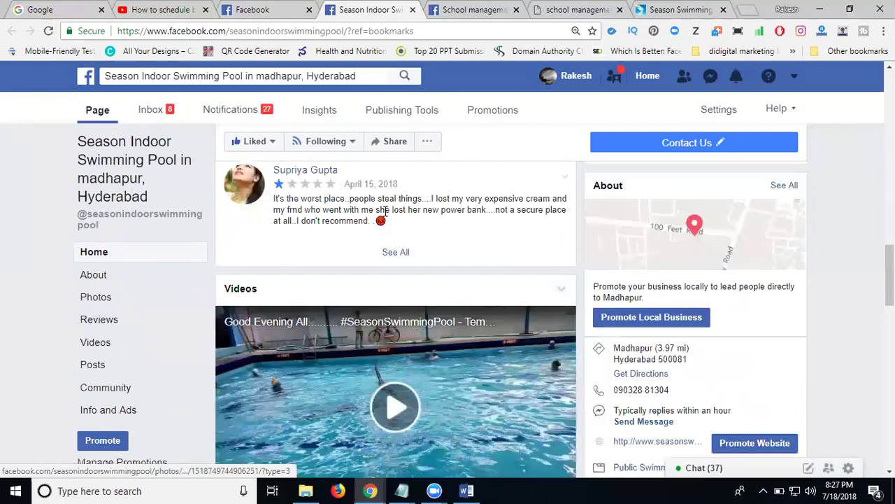
scroll(384, 216, "down", 4)
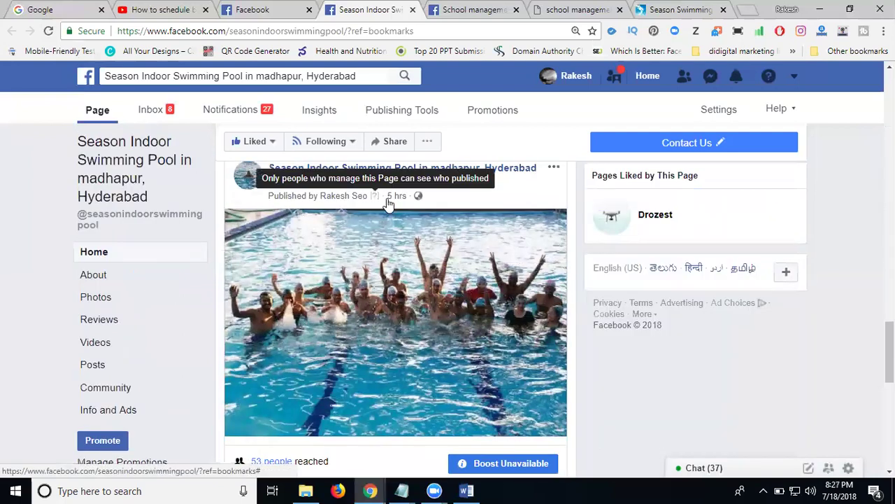
scroll(390, 202, "down", 8)
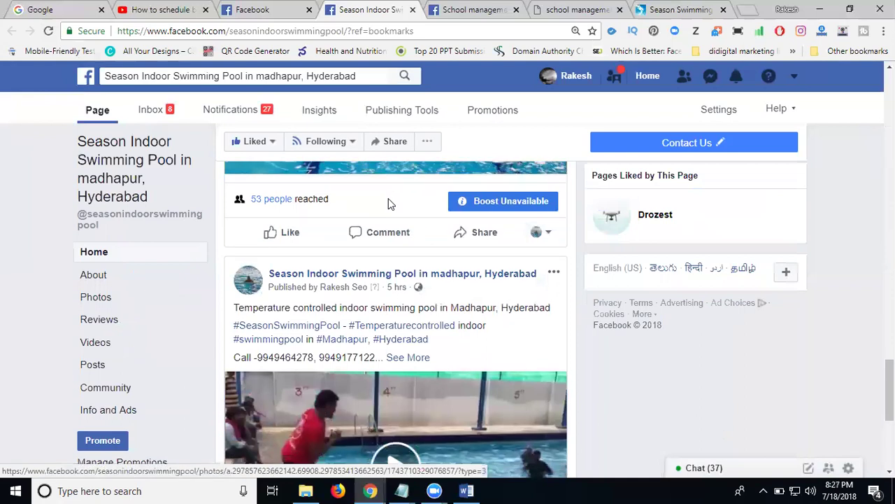
scroll(392, 195, "down", 3)
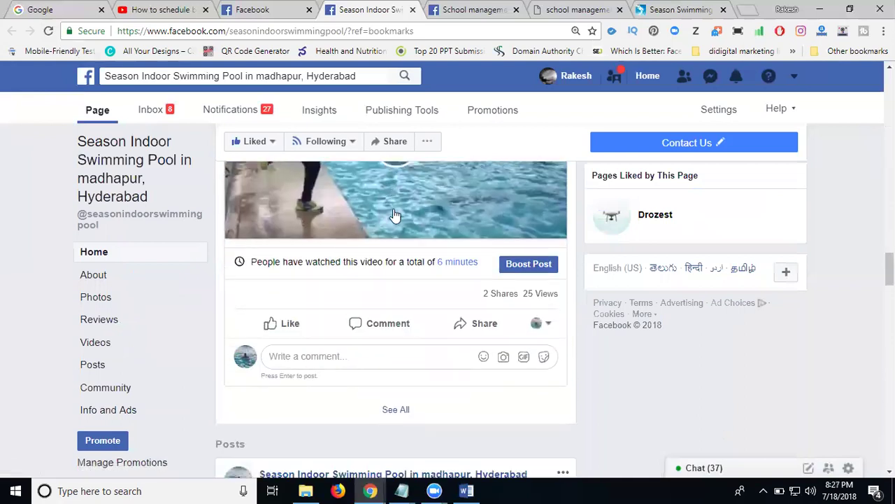
scroll(394, 210, "down", 4)
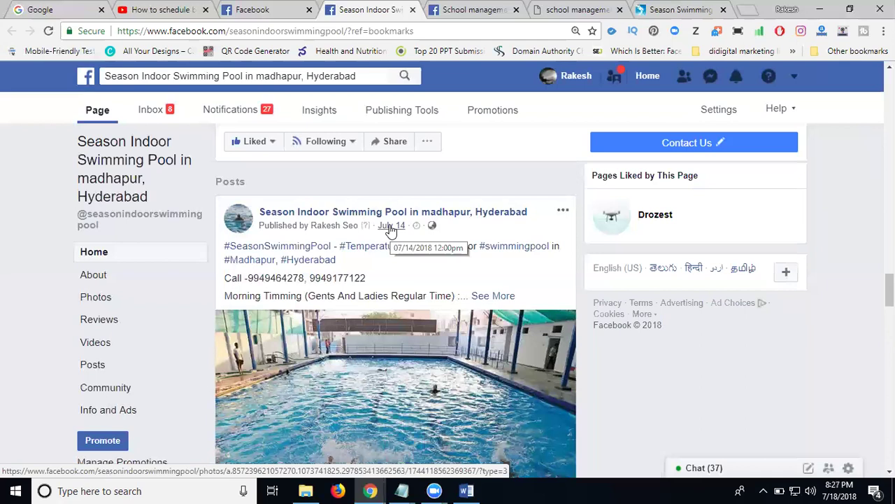
Start another photo or video post on the swimming pool page
scroll(399, 147, "up", 4)
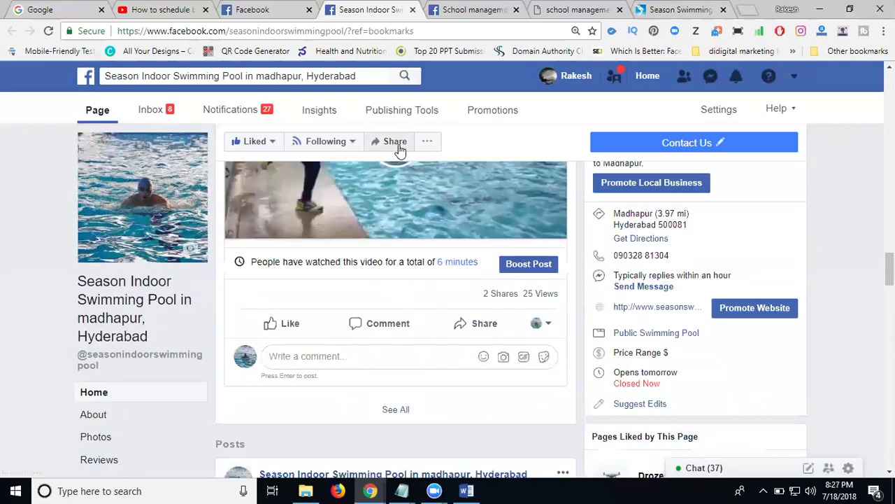
scroll(400, 149, "down", 3)
scroll(400, 149, "up", 8)
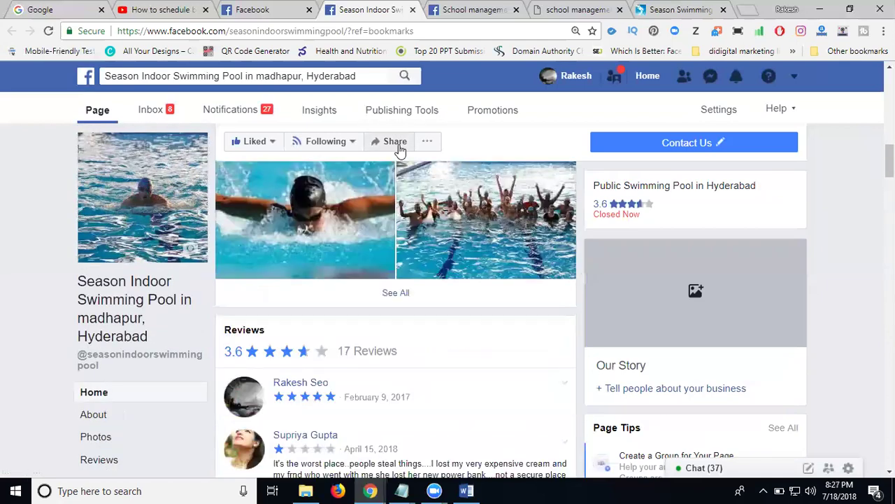
scroll(399, 149, "up", 6)
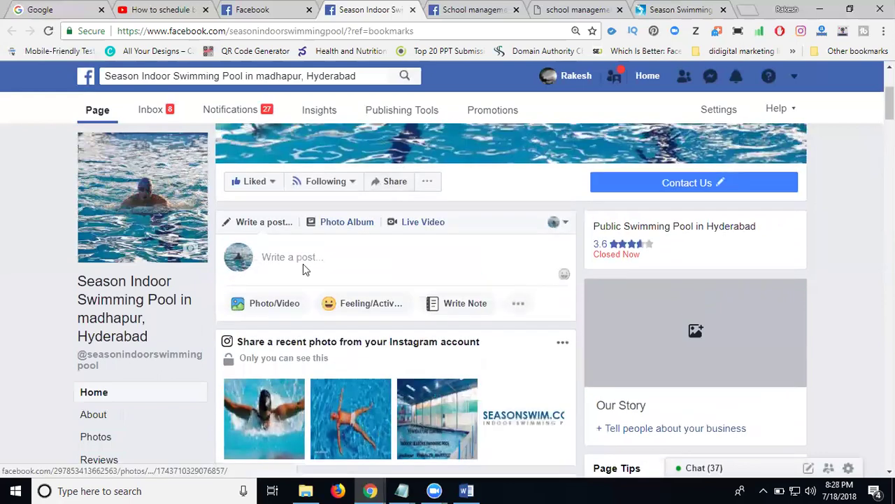
scroll(303, 269, "up", 1)
left_click(264, 351)
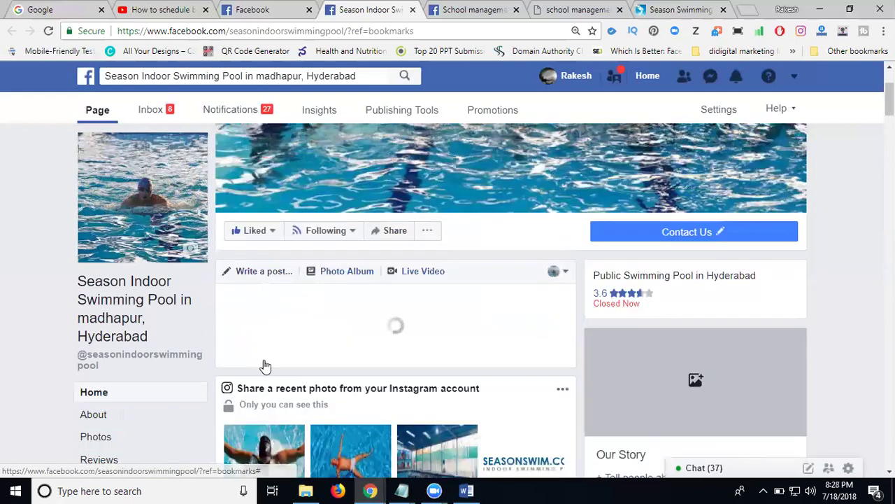
left_click(336, 319)
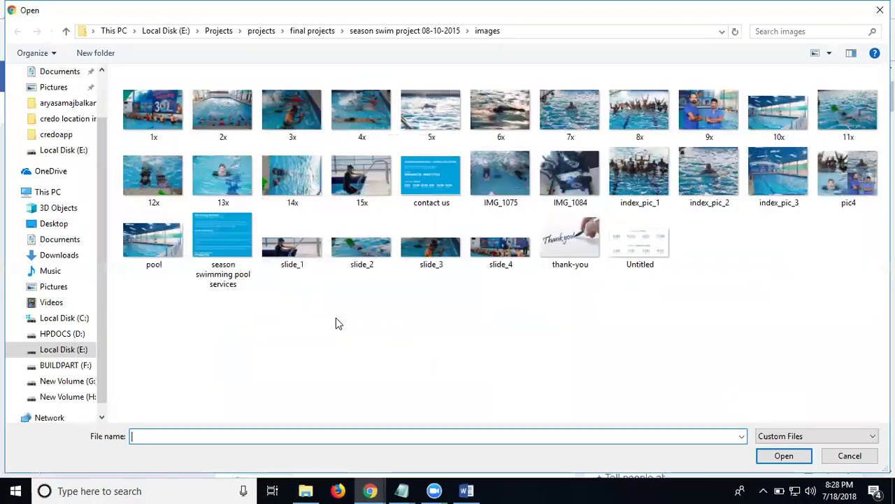
left_click(880, 10)
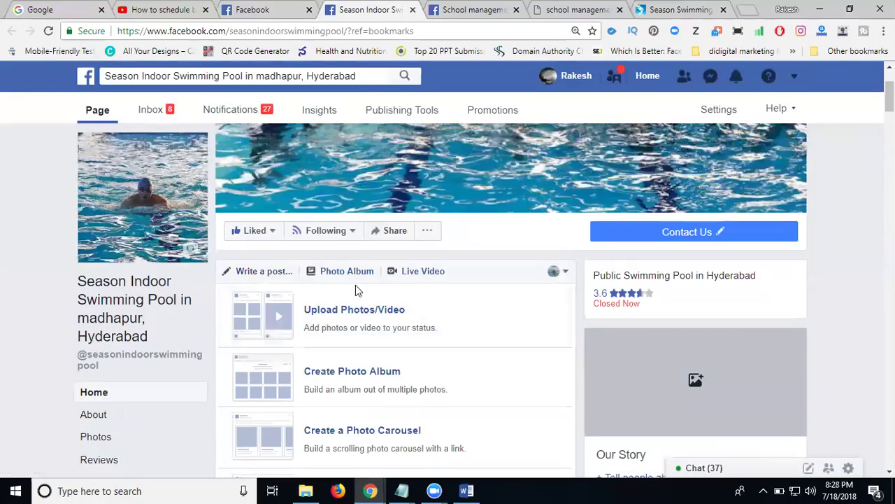
scroll(366, 266, "down", 1)
scroll(365, 264, "up", 2)
scroll(316, 283, "down", 1)
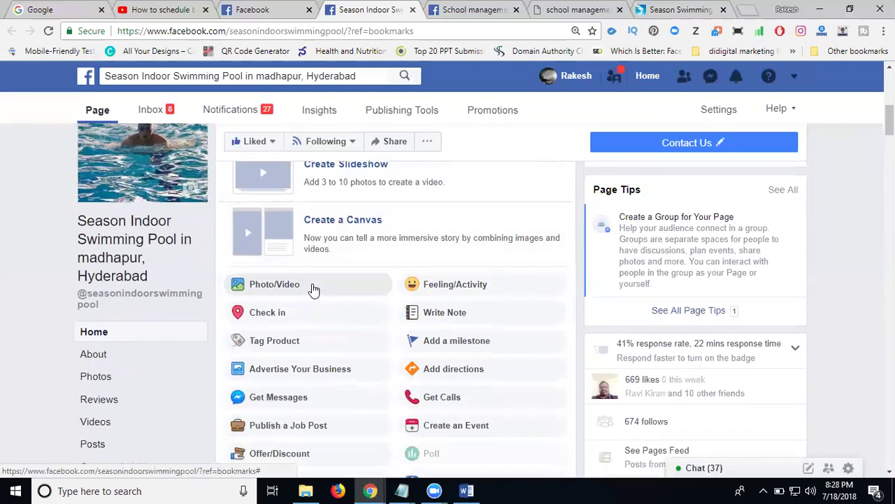
scroll(329, 273, "down", 3)
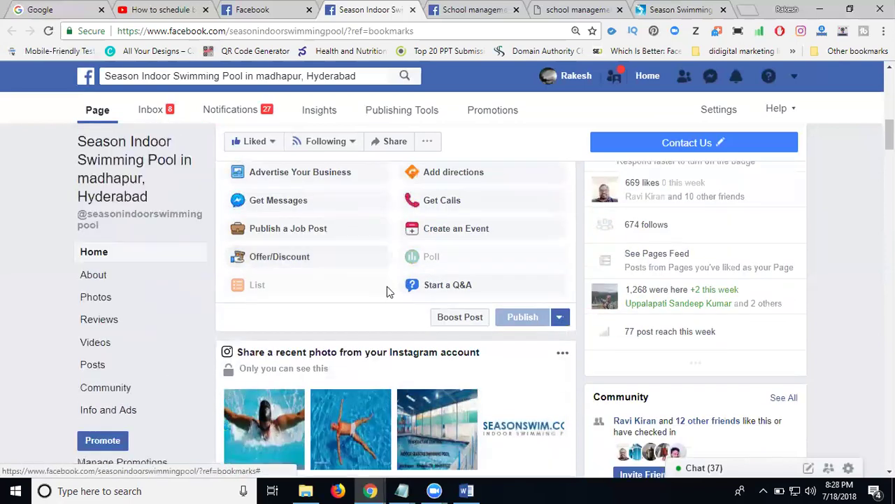
scroll(363, 208, "up", 4)
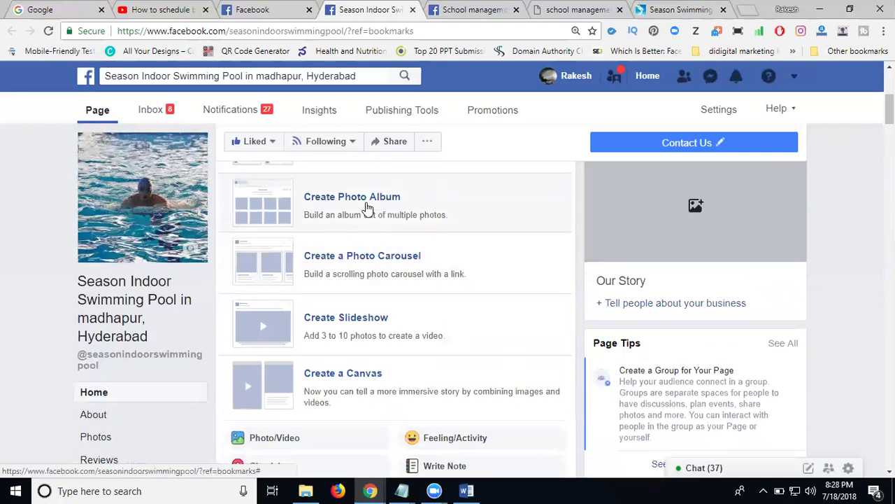
Upload image 3x from the season swim project images folder to the new post
left_click(366, 194)
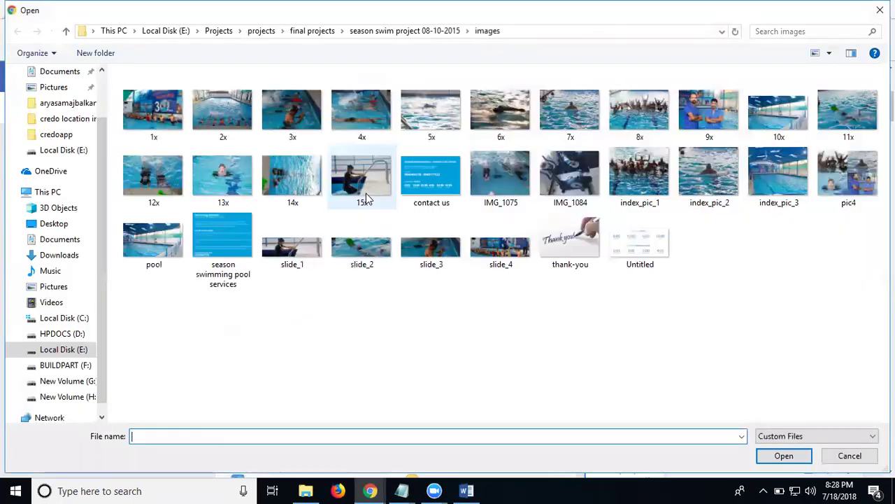
left_click(227, 122)
left_click(308, 114)
double_click(307, 114)
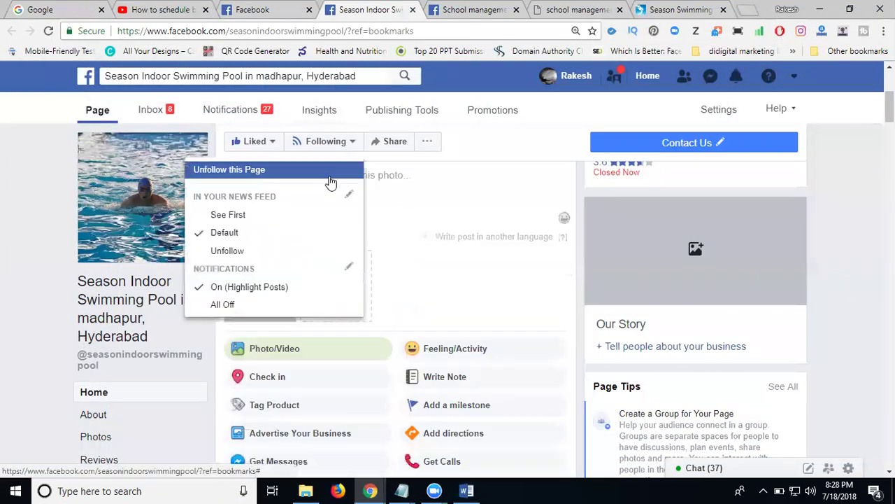
Paste the prepared swimming pool description into the new photo post and publish it backdated to July 16, 2018
key("ctrl+v")
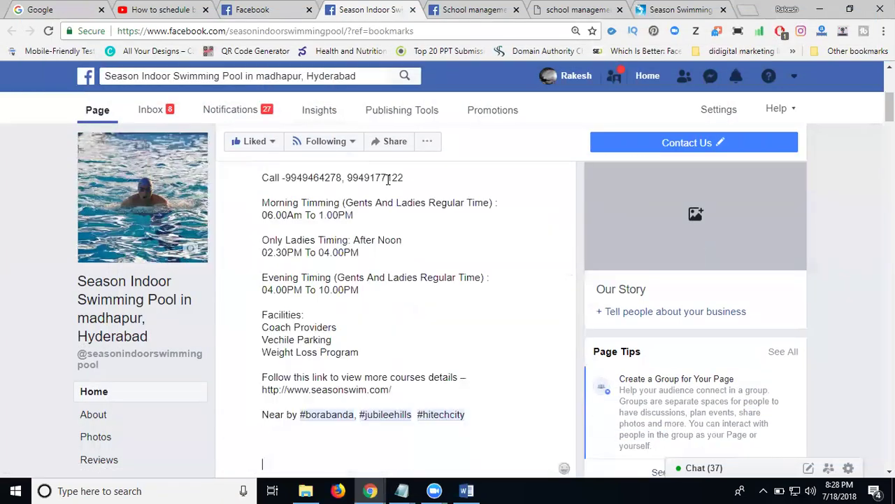
scroll(388, 179, "down", 8)
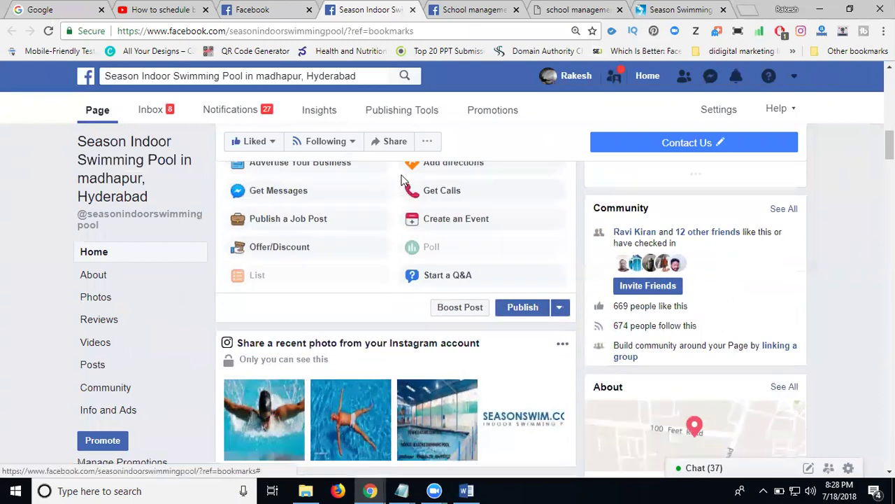
left_click(562, 264)
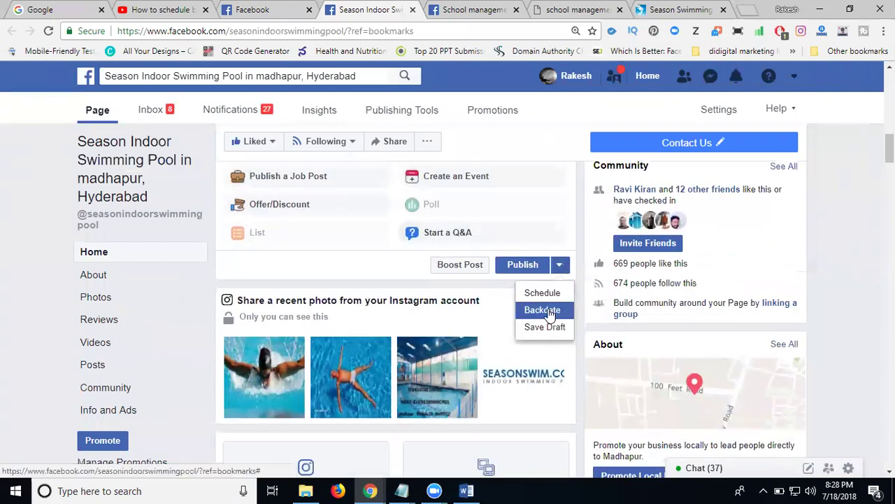
left_click(550, 312)
left_click(382, 235)
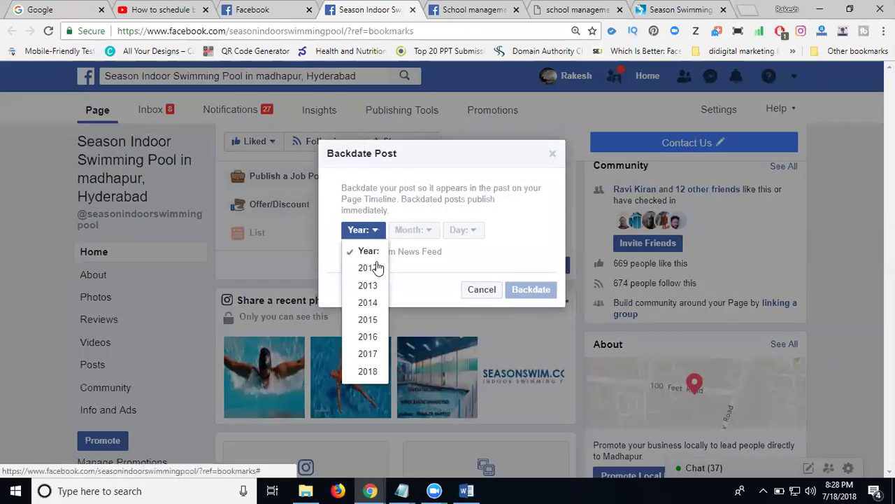
left_click(368, 371)
left_click(412, 231)
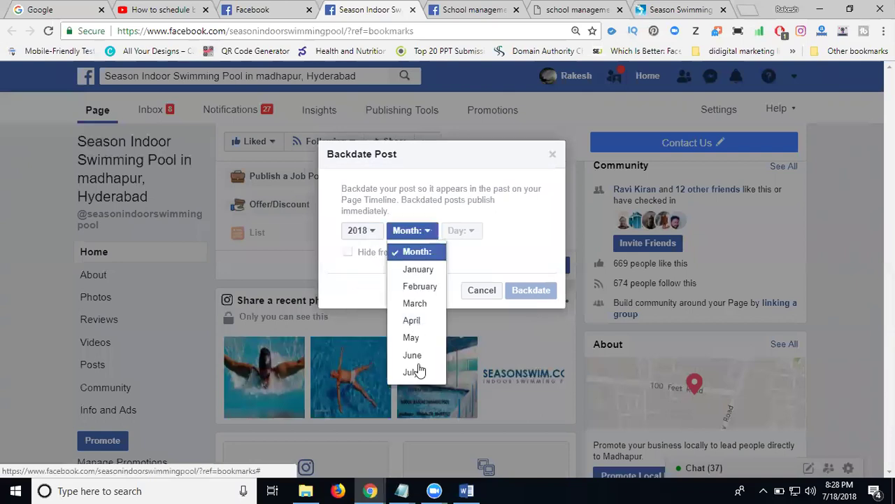
left_click(420, 376)
left_click(452, 231)
scroll(451, 315, "down", 2)
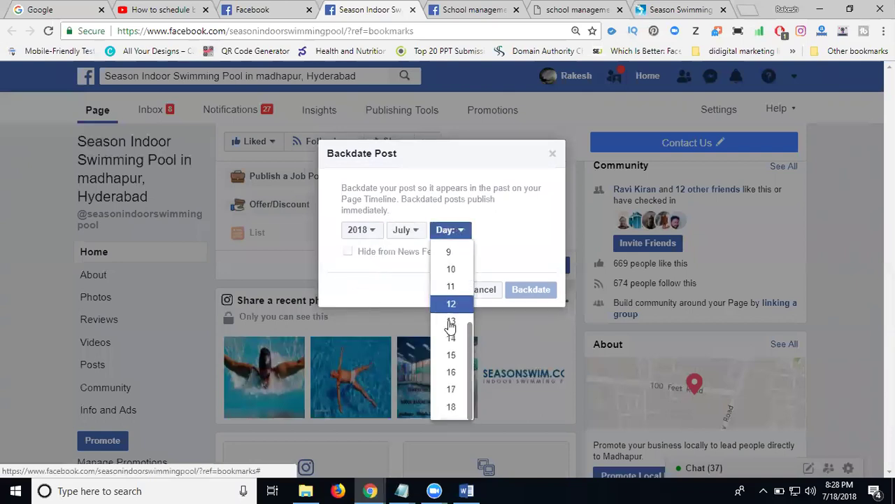
left_click(452, 372)
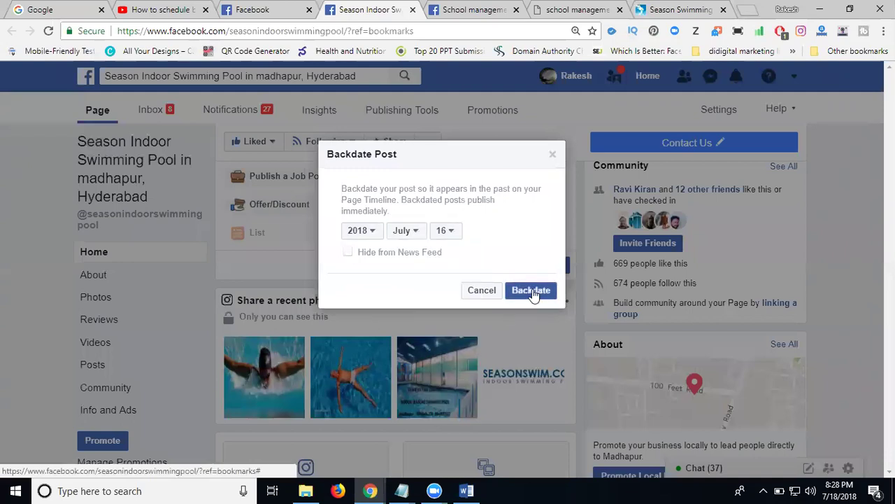
left_click(531, 290)
Reload the swimming pool page and examine the dates and order of the backdated posts in its timeline
scroll(533, 293, "down", 3)
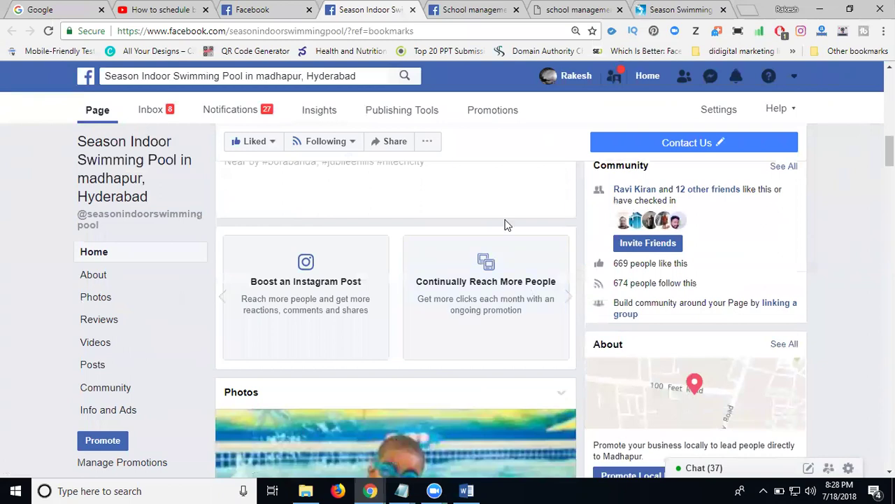
left_click(49, 32)
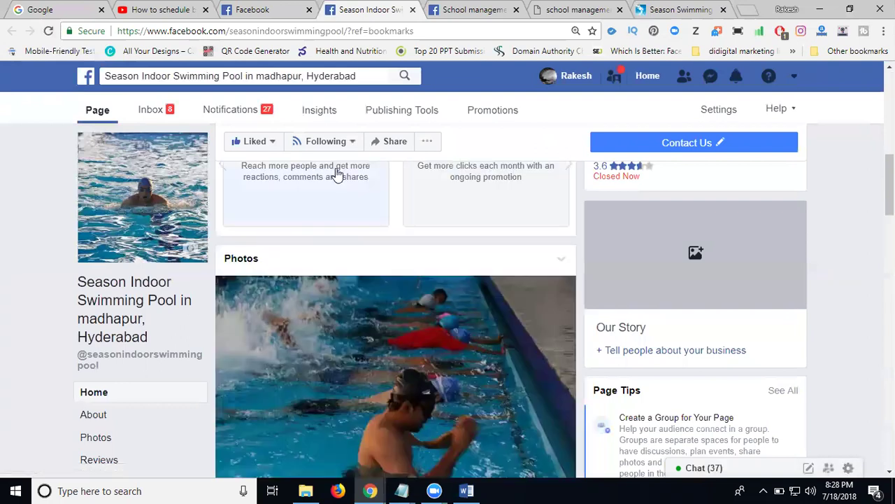
scroll(357, 241, "down", 5)
scroll(357, 242, "down", 10)
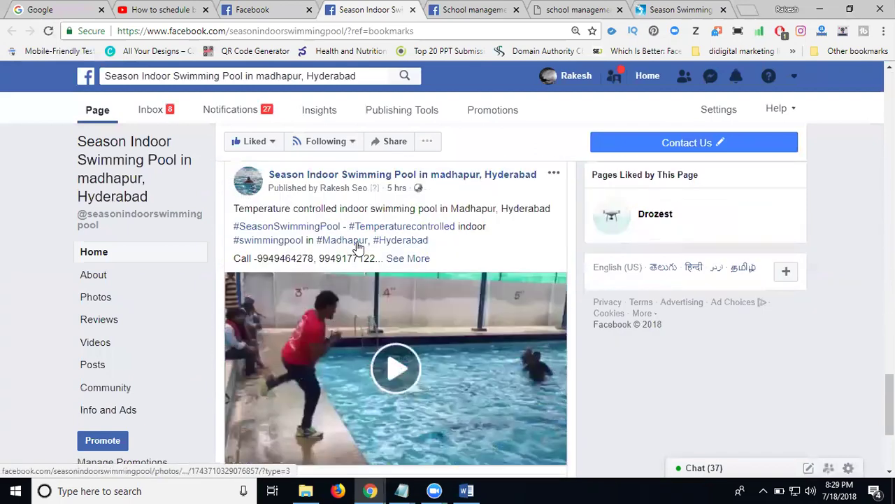
scroll(357, 245, "down", 3)
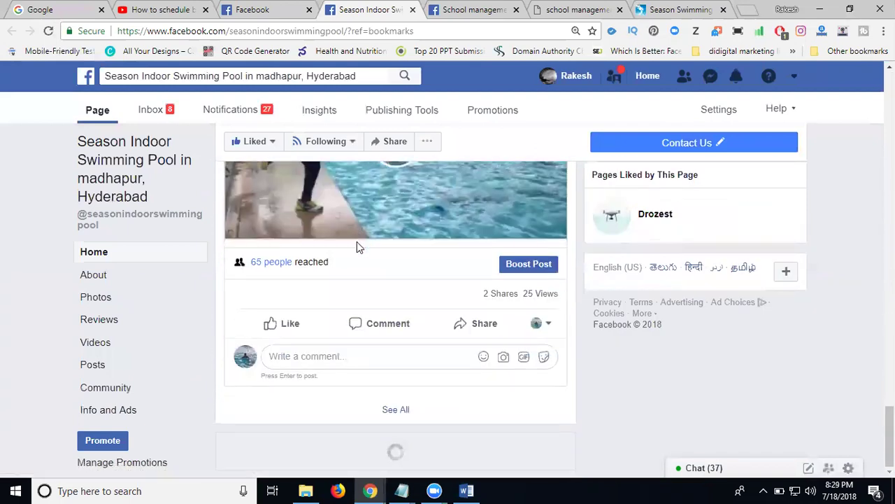
scroll(357, 247, "down", 4)
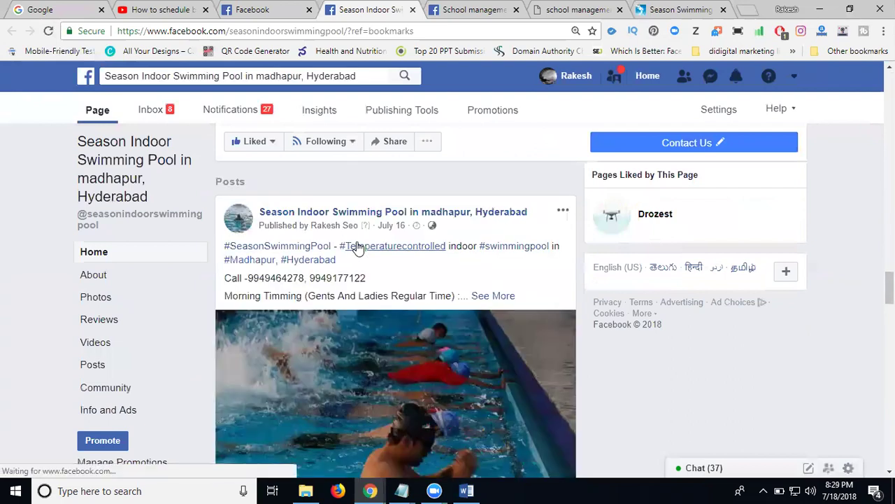
scroll(393, 243, "down", 6)
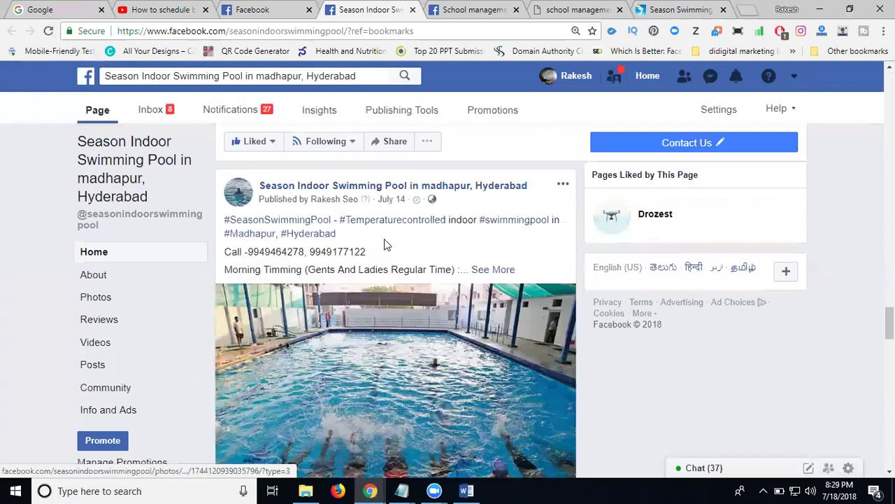